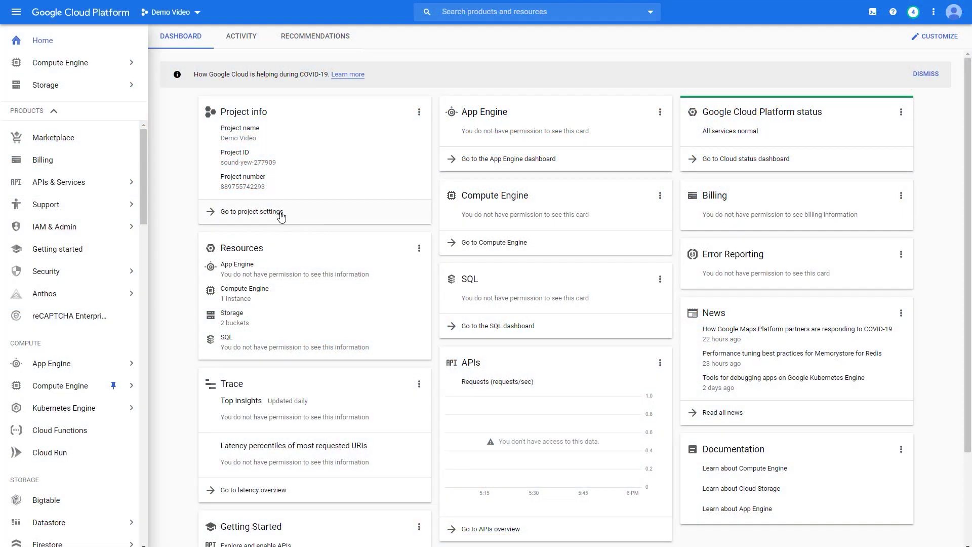
Show the Compute Engine VM instances list with the project's single running Windows server
{"action": "left_click", "coordinate": [77, 63]}
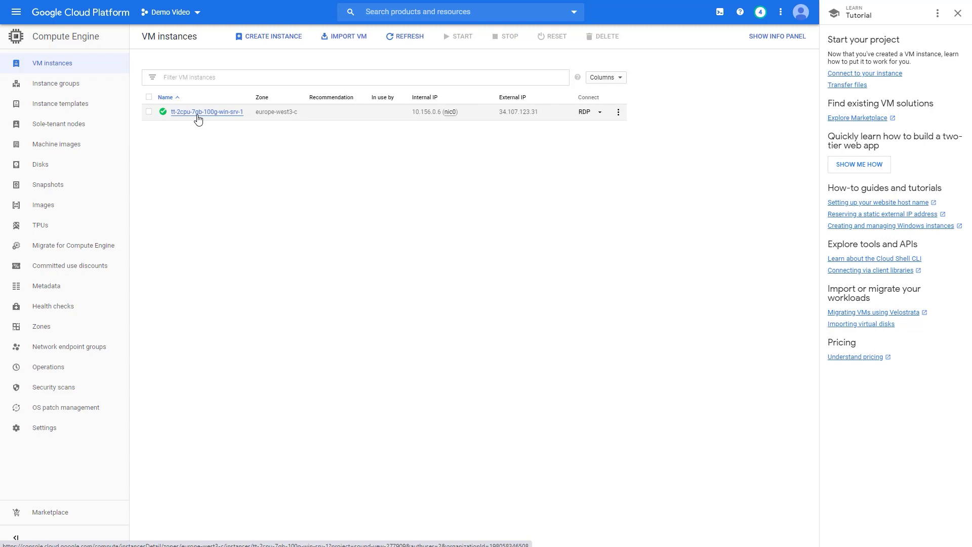
{"action": "left_click", "coordinate": [94, 44]}
Browse the AVS - Roush folder in the tt-demo-media-goog Cloud Storage bucket
{"action": "left_click", "coordinate": [84, 15]}
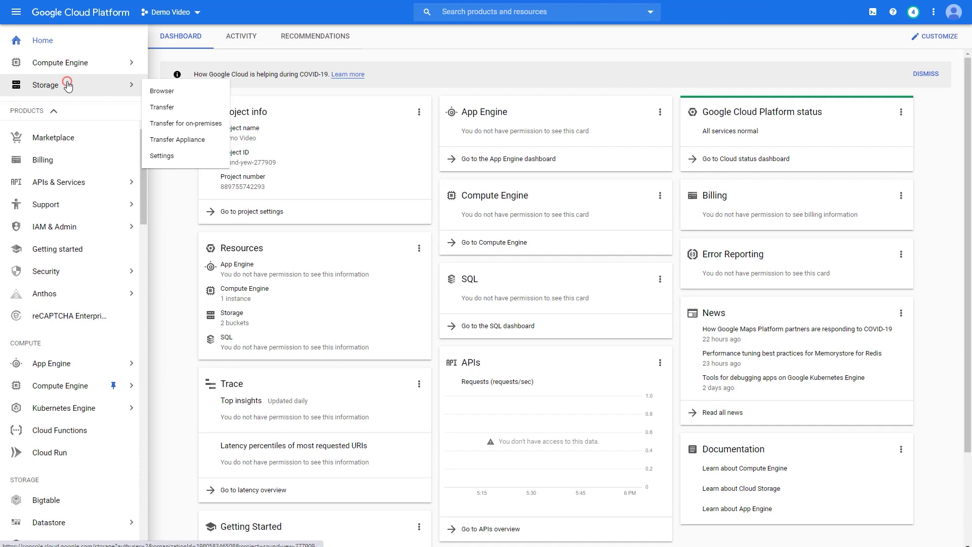
{"action": "left_click", "coordinate": [69, 84]}
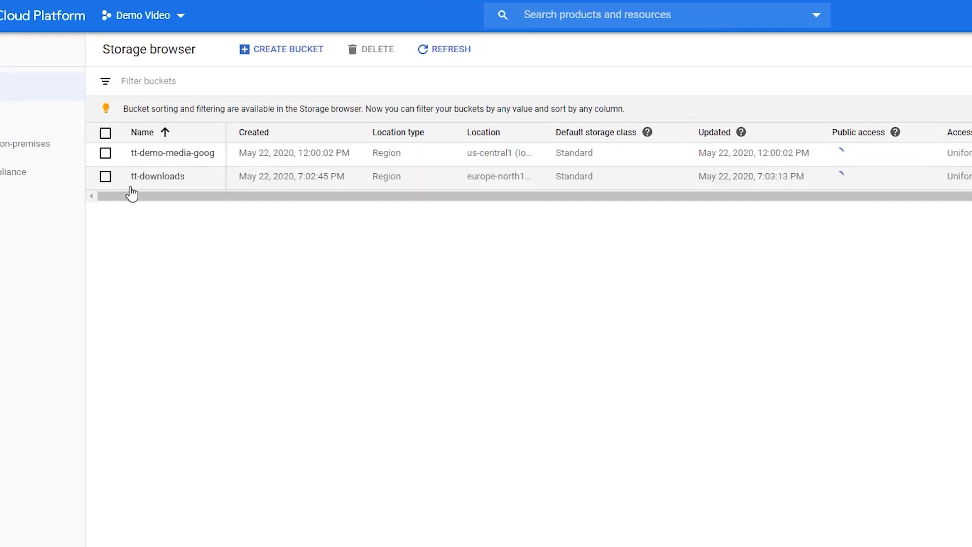
{"action": "left_click", "coordinate": [117, 245]}
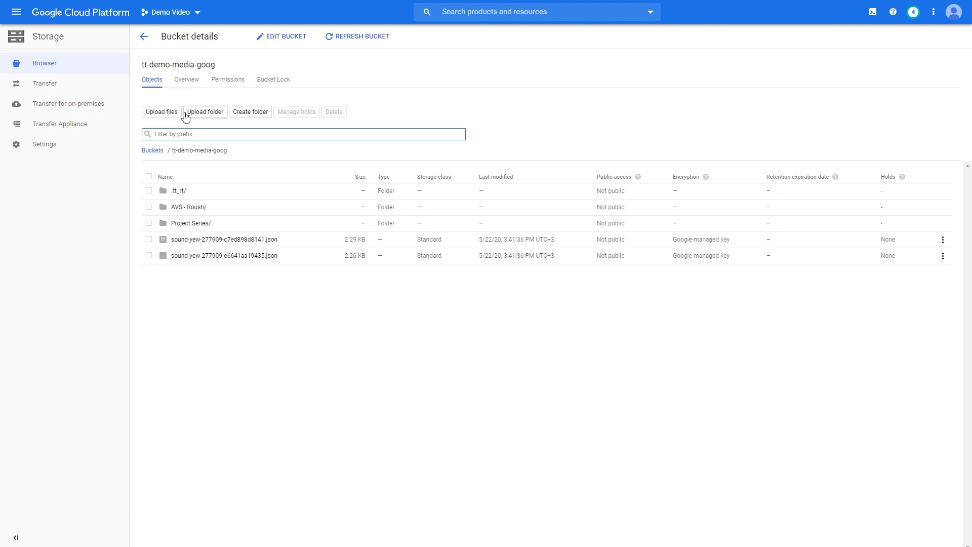
{"action": "left_click", "coordinate": [189, 208]}
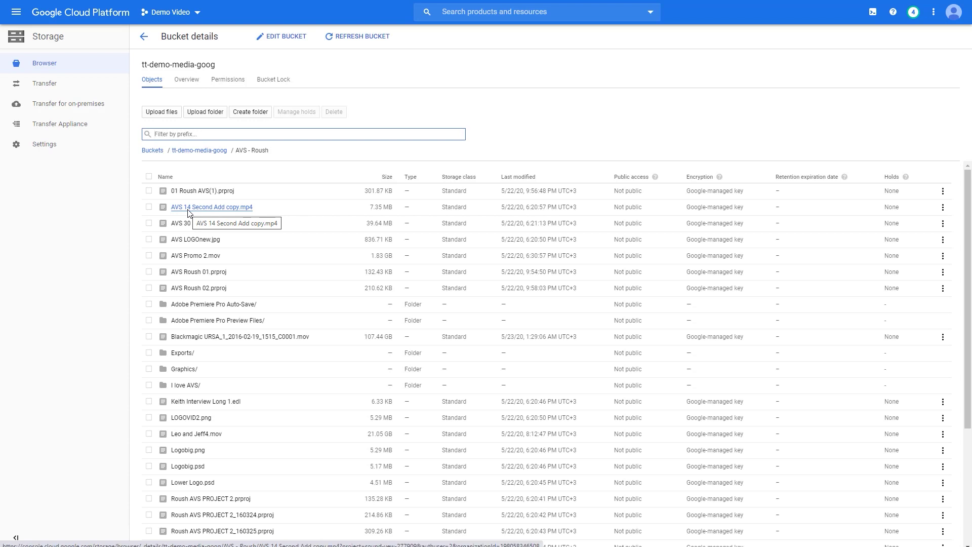
{"action": "scroll", "coordinate": [253, 314], "scroll_direction": "down", "scroll_amount": 3}
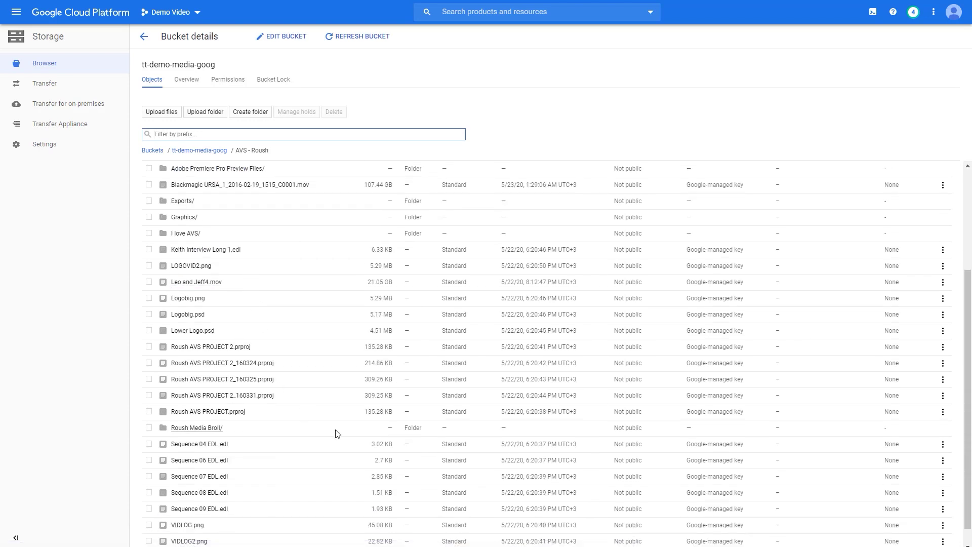
{"action": "scroll", "coordinate": [337, 435], "scroll_direction": "down", "scroll_amount": 1}
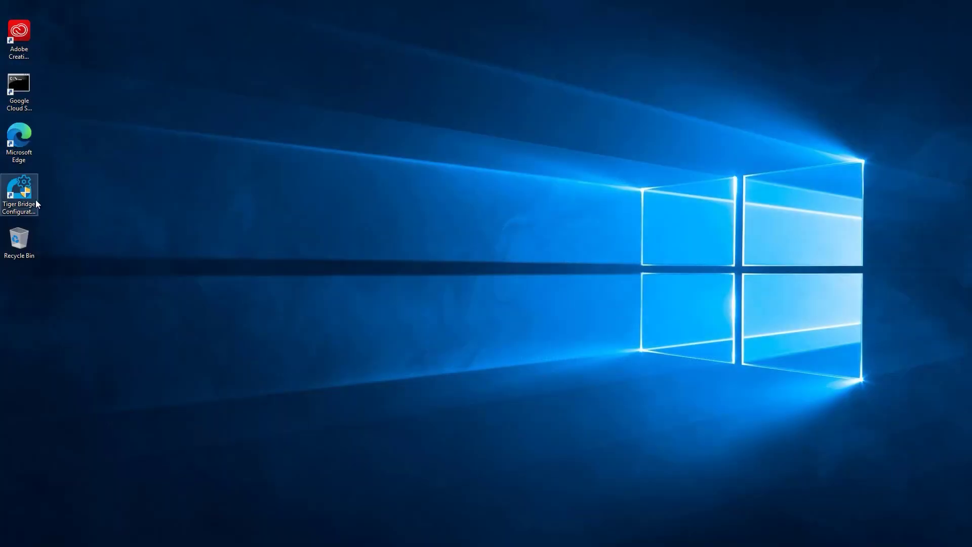
Launch Tiger Bridge Configuration with admin approval and bring up File Explorer on Local Disk (C:)
{"action": "double_click", "coordinate": [33, 197]}
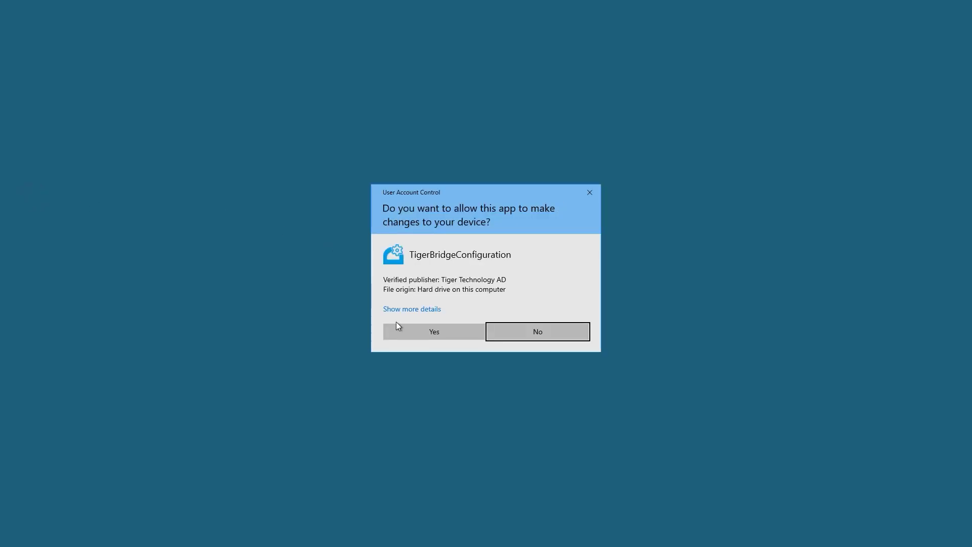
{"action": "left_click", "coordinate": [442, 333]}
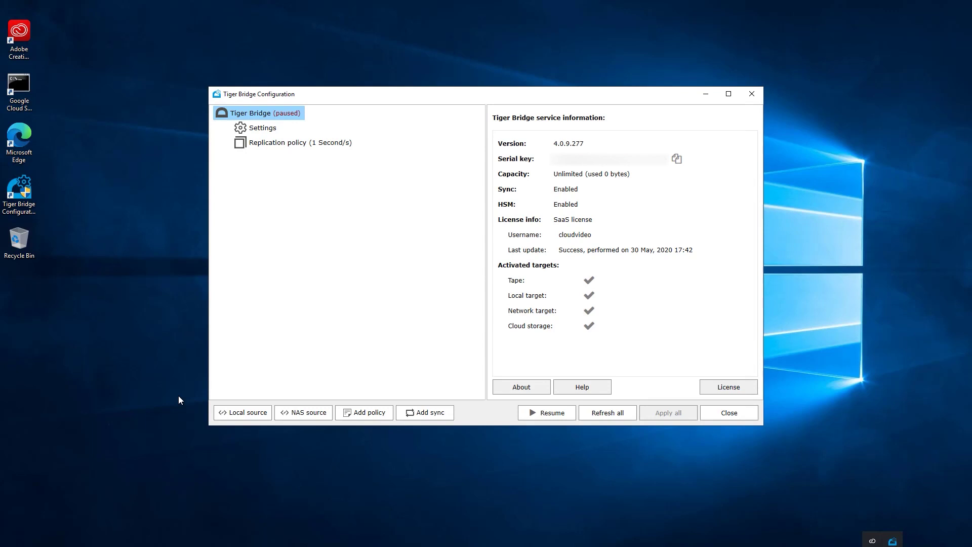
{"action": "left_click", "coordinate": [125, 542]}
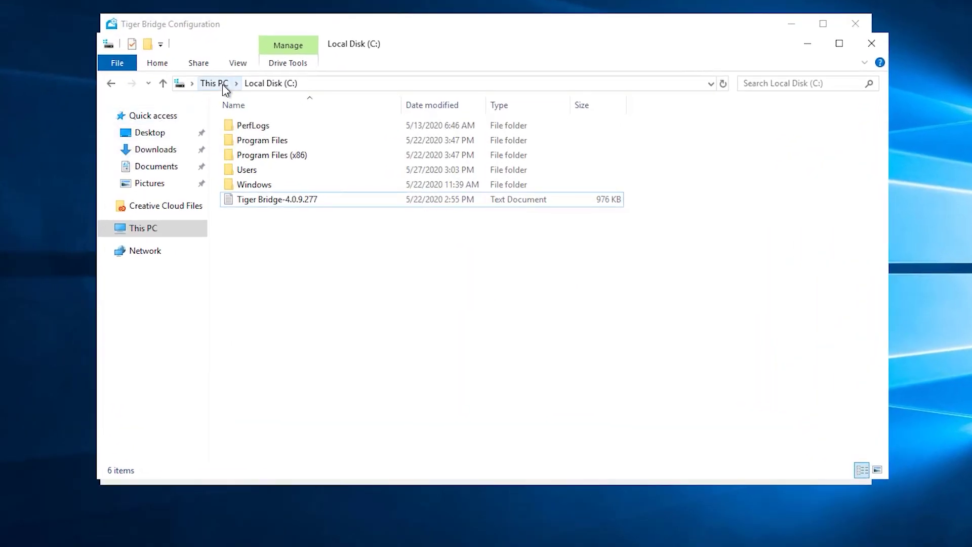
From This PC, go into Local Disk (C:) and add a new folder named Data
{"action": "left_click", "coordinate": [214, 83]}
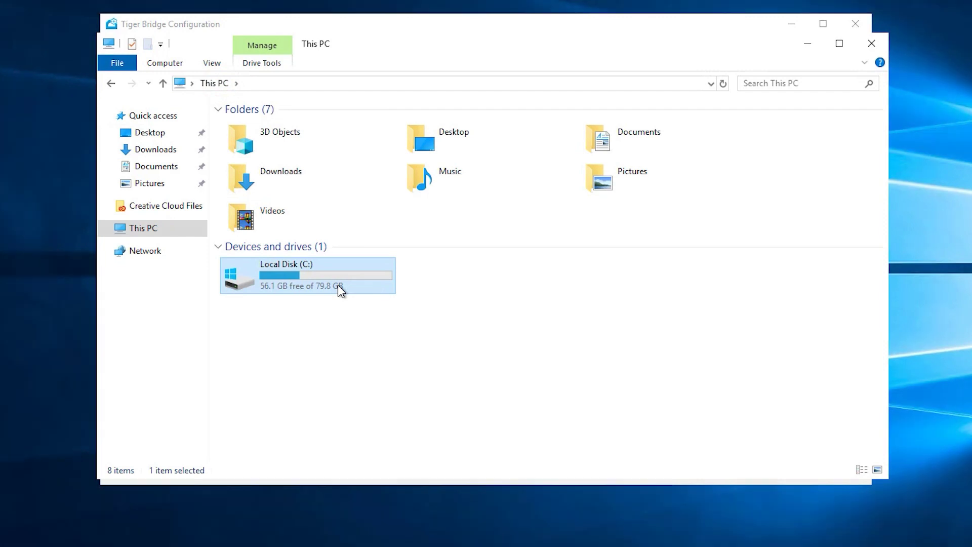
{"action": "double_click", "coordinate": [338, 287]}
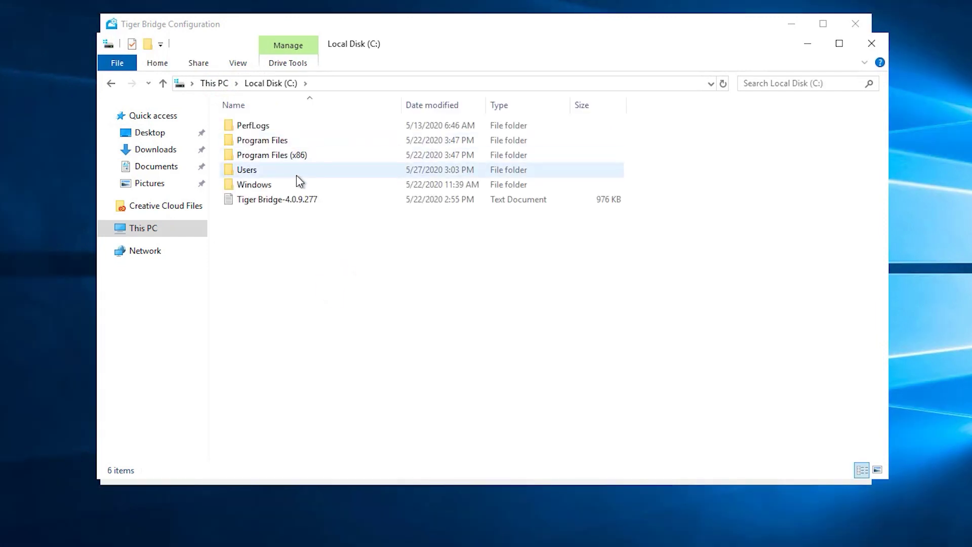
{"action": "right_click", "coordinate": [295, 233]}
{"action": "left_click", "coordinate": [368, 384]}
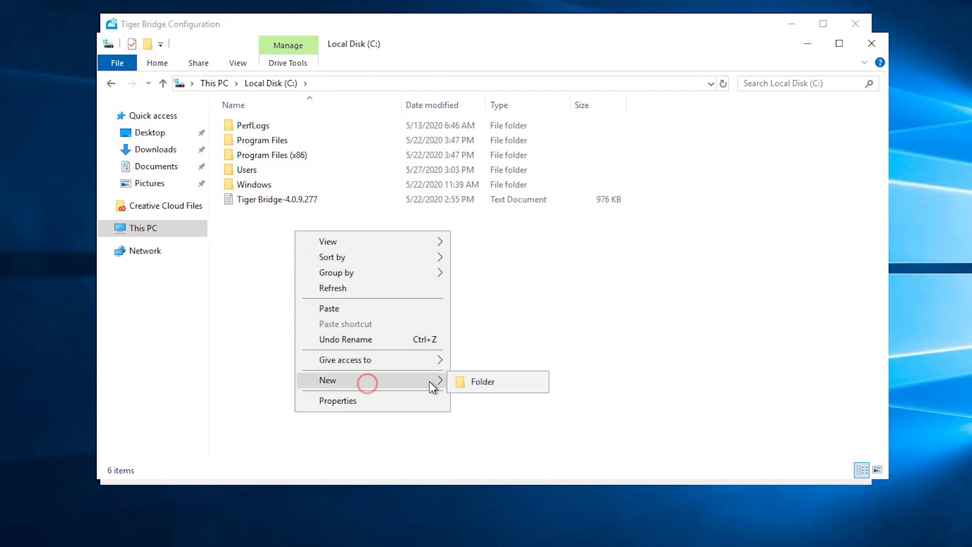
{"action": "left_click", "coordinate": [472, 381]}
{"action": "type", "text": "Data"}
{"action": "key", "text": "Return"}
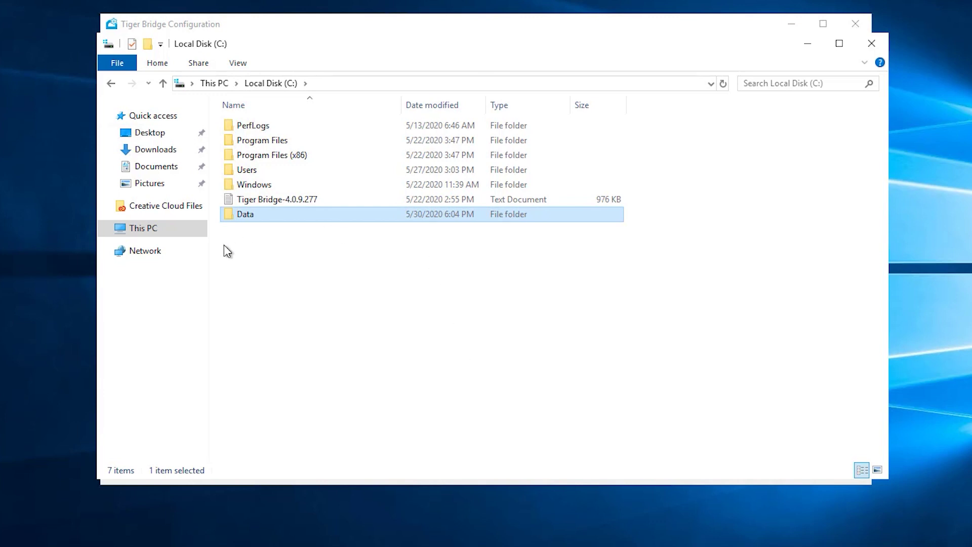
In Tiger Bridge Configuration, add C:\Data as the local replicated source
{"action": "key", "text": "alt+Tab"}
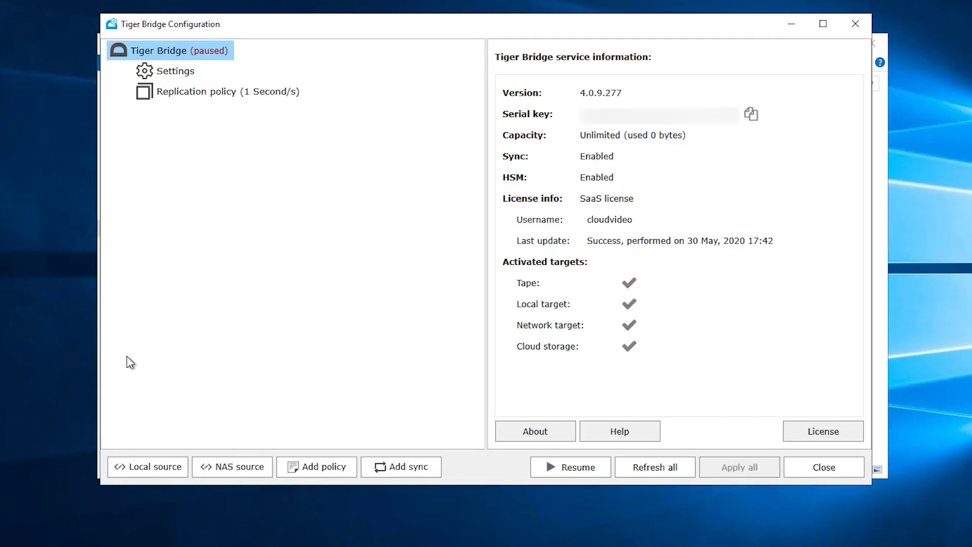
{"action": "left_click", "coordinate": [154, 468]}
{"action": "left_click", "coordinate": [563, 151]}
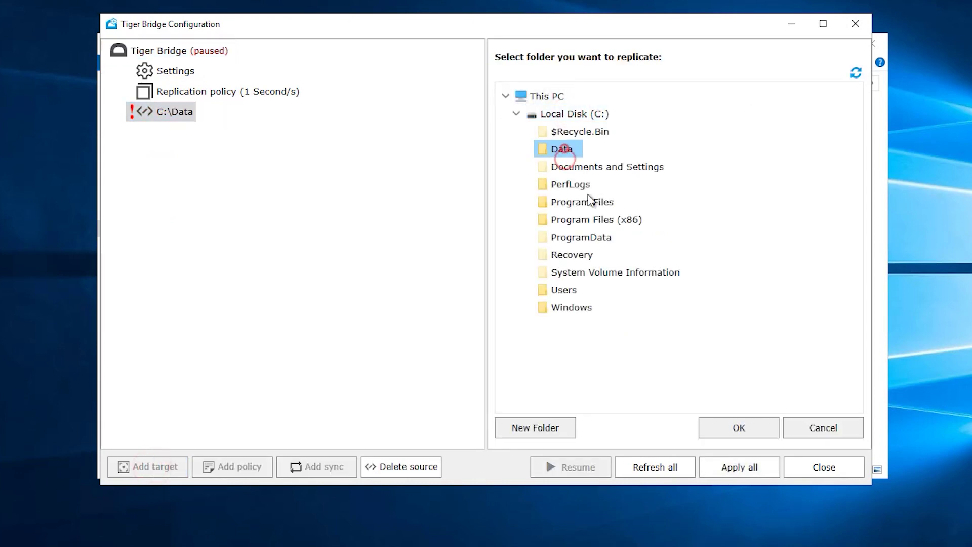
{"action": "left_click", "coordinate": [725, 428]}
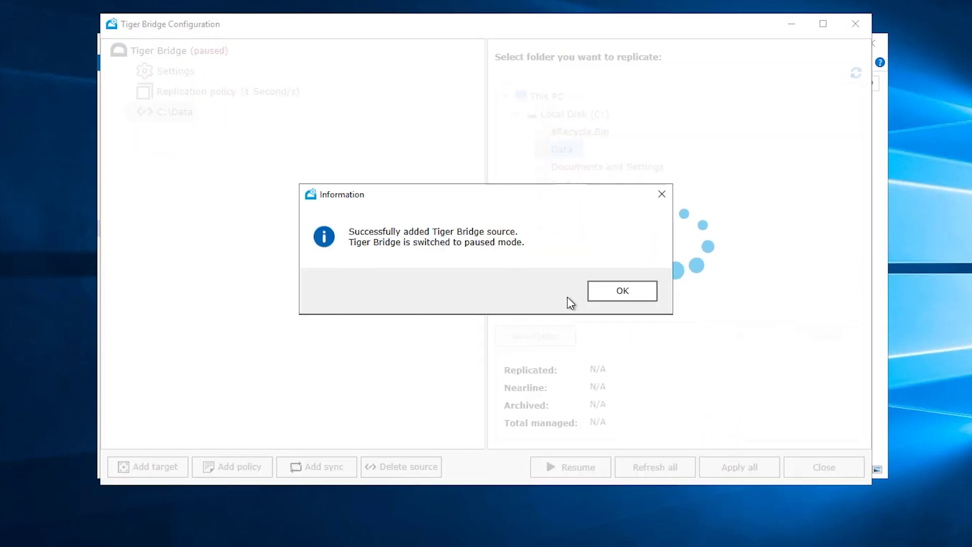
{"action": "left_click", "coordinate": [622, 293]}
Add the Google Cloud bucket tt-demo-media-goog as the target and resume the Tiger Bridge service
{"action": "left_click", "coordinate": [156, 467]}
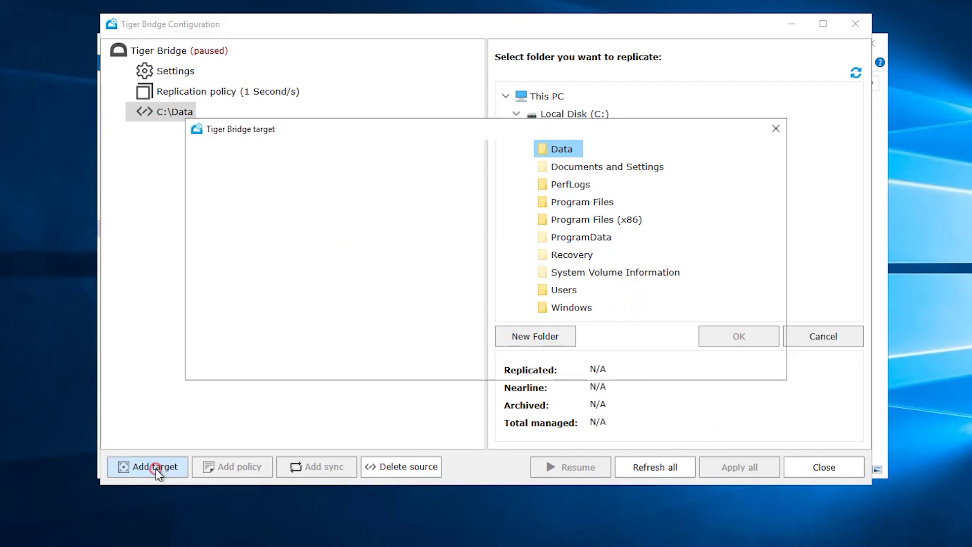
{"action": "left_click", "coordinate": [671, 256]}
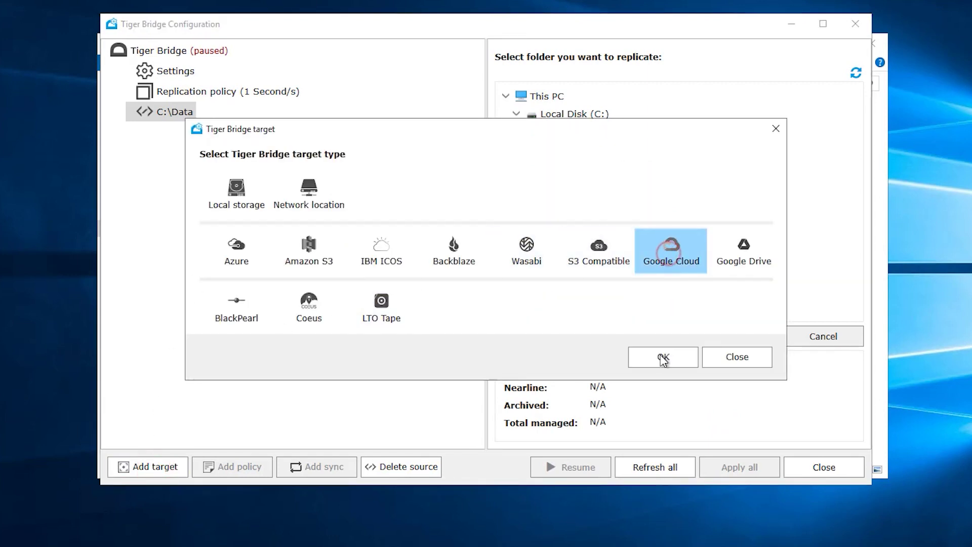
{"action": "left_click", "coordinate": [663, 358]}
{"action": "left_click", "coordinate": [808, 215]}
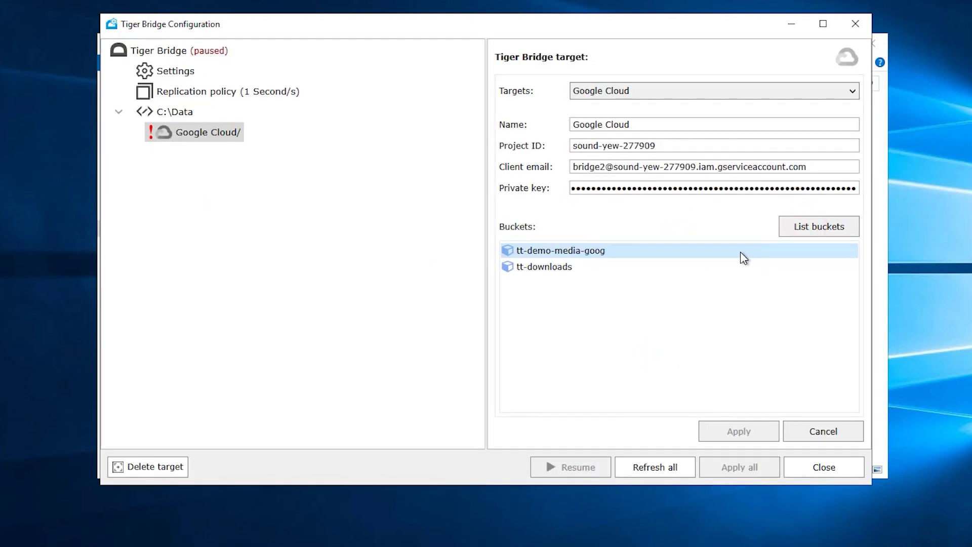
{"action": "left_click", "coordinate": [676, 250]}
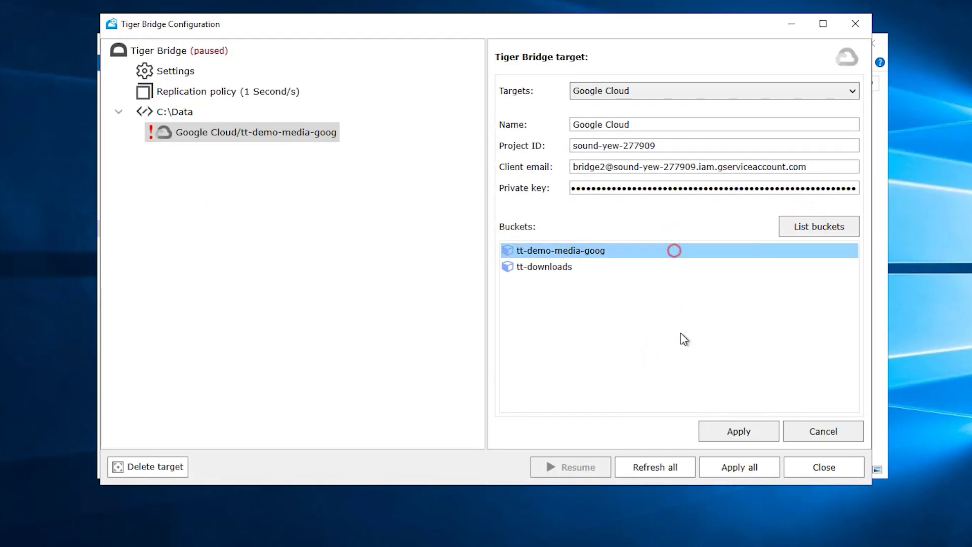
{"action": "left_click", "coordinate": [741, 430]}
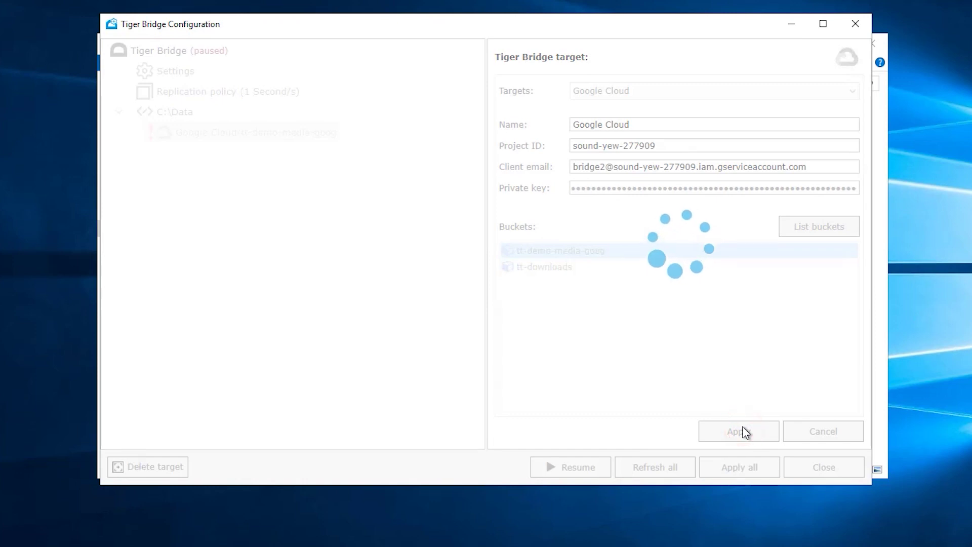
{"action": "left_click", "coordinate": [640, 289]}
{"action": "left_click", "coordinate": [189, 50]}
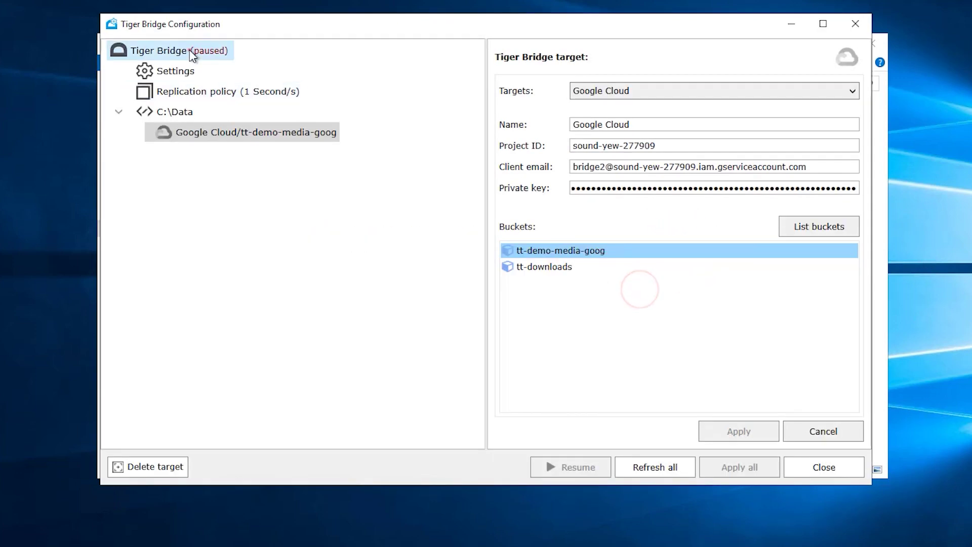
{"action": "left_click", "coordinate": [588, 474]}
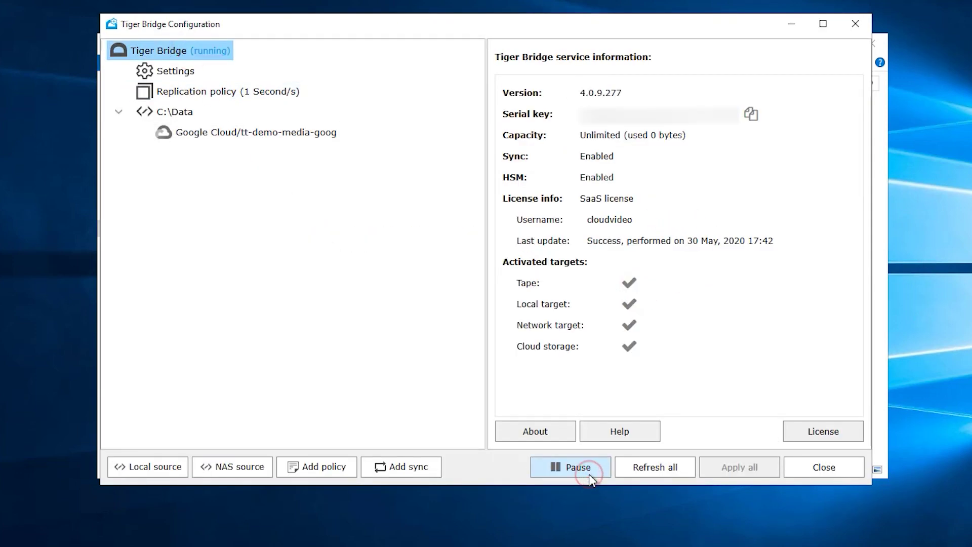
Open C:\Data to view the bucket's folders and JSON files, then launch Adobe Premiere Pro 2020
{"action": "key", "text": "alt+Tab"}
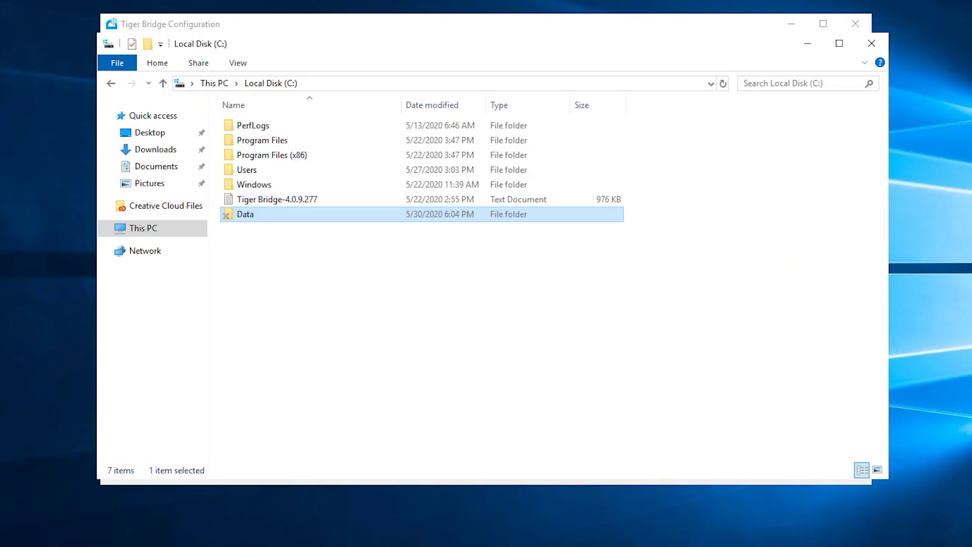
{"action": "left_click", "coordinate": [243, 215]}
{"action": "double_click", "coordinate": [243, 215]}
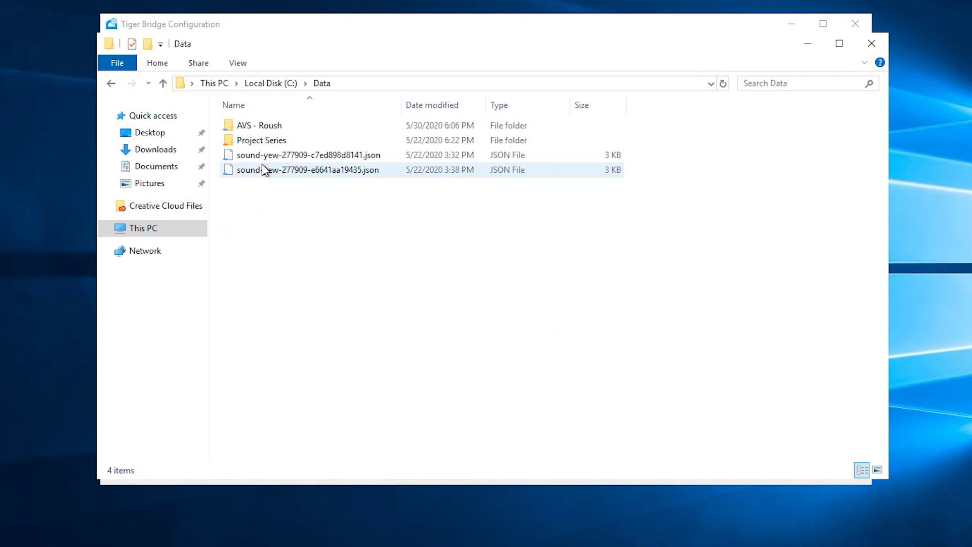
{"action": "key", "text": "super"}
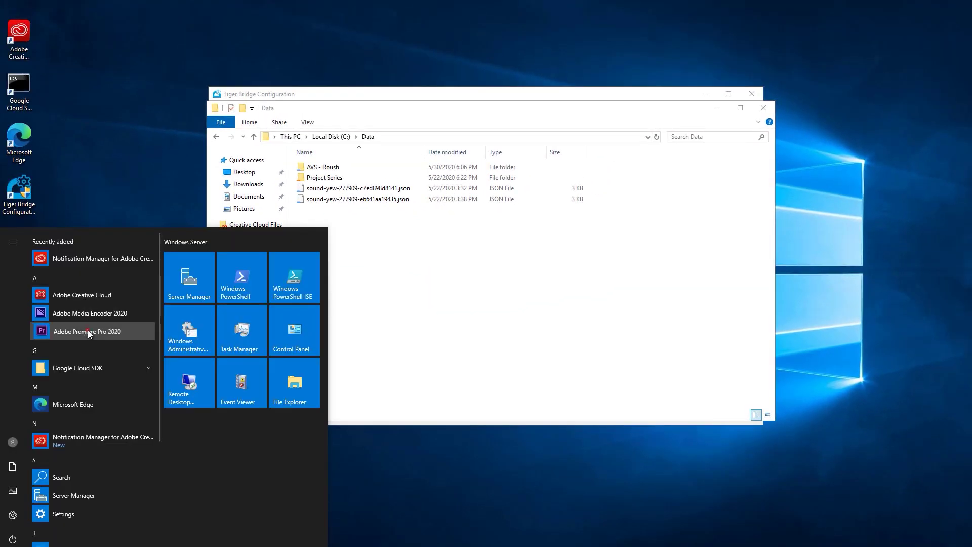
{"action": "left_click", "coordinate": [88, 332]}
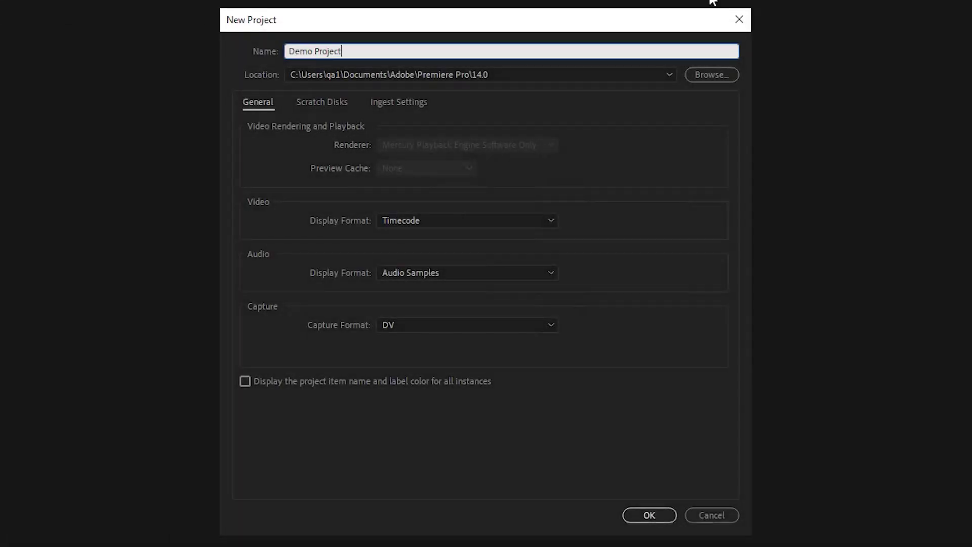
Create the Demo Project with its location set to C:\Data
{"action": "left_click", "coordinate": [710, 73]}
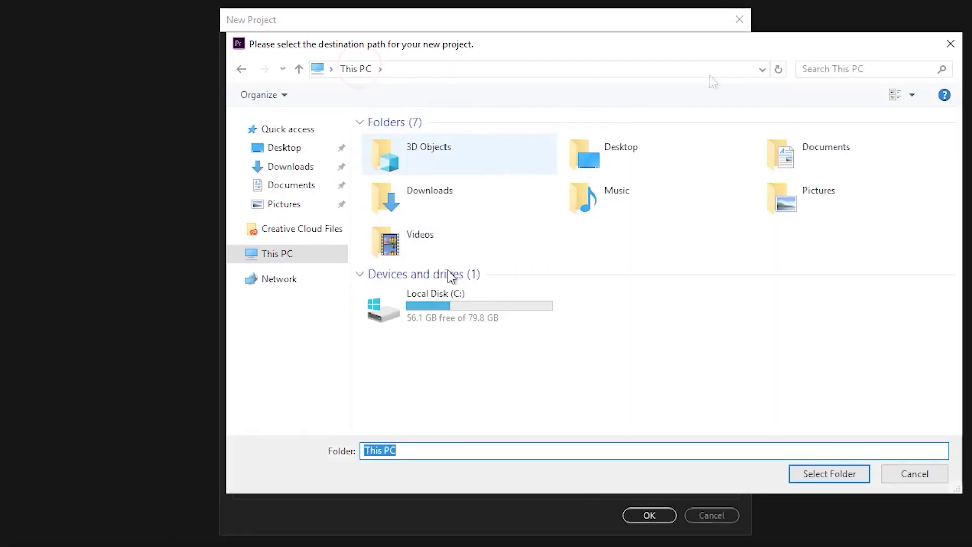
{"action": "left_click", "coordinate": [459, 306]}
{"action": "double_click", "coordinate": [460, 305]}
{"action": "left_click", "coordinate": [412, 142]}
{"action": "double_click", "coordinate": [412, 142]}
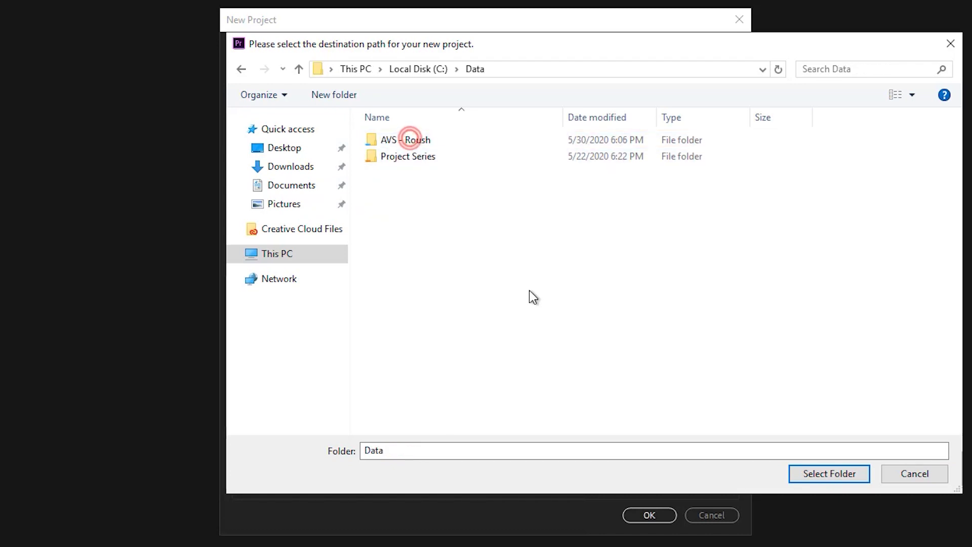
{"action": "left_click", "coordinate": [831, 468]}
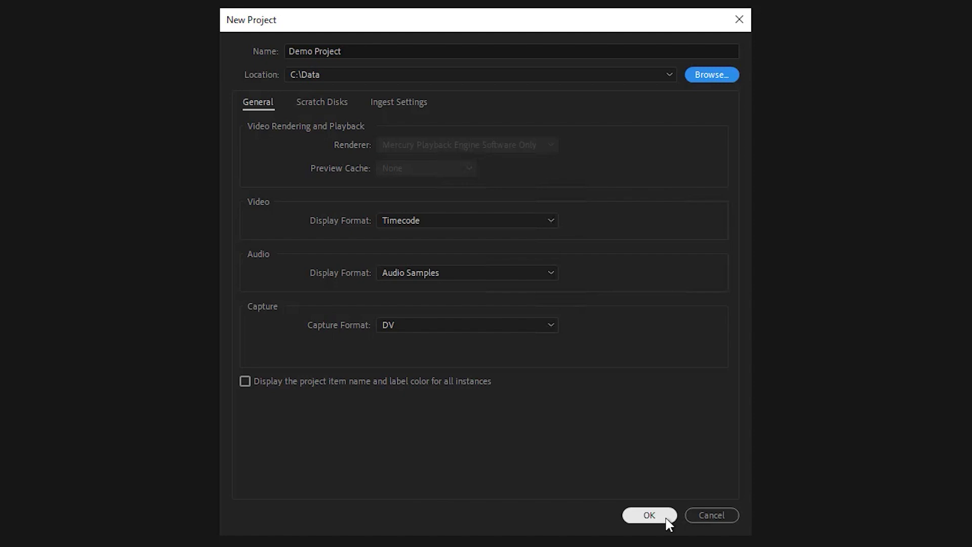
{"action": "left_click", "coordinate": [665, 517]}
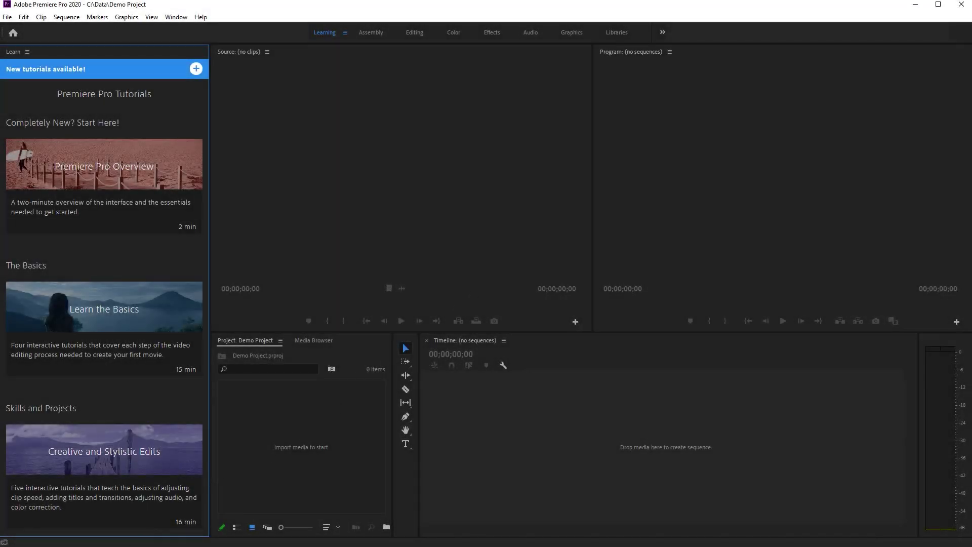
{"action": "key", "text": "alt+Tab"}
Open the AVS - Roush folder and check the Leo and Jeff4 file's properties
{"action": "double_click", "coordinate": [324, 168]}
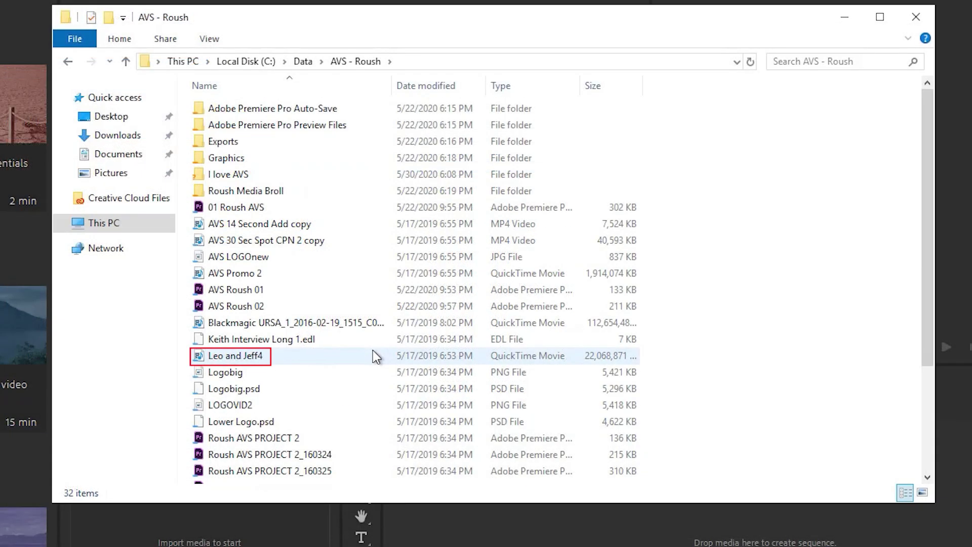
{"action": "right_click", "coordinate": [373, 350]}
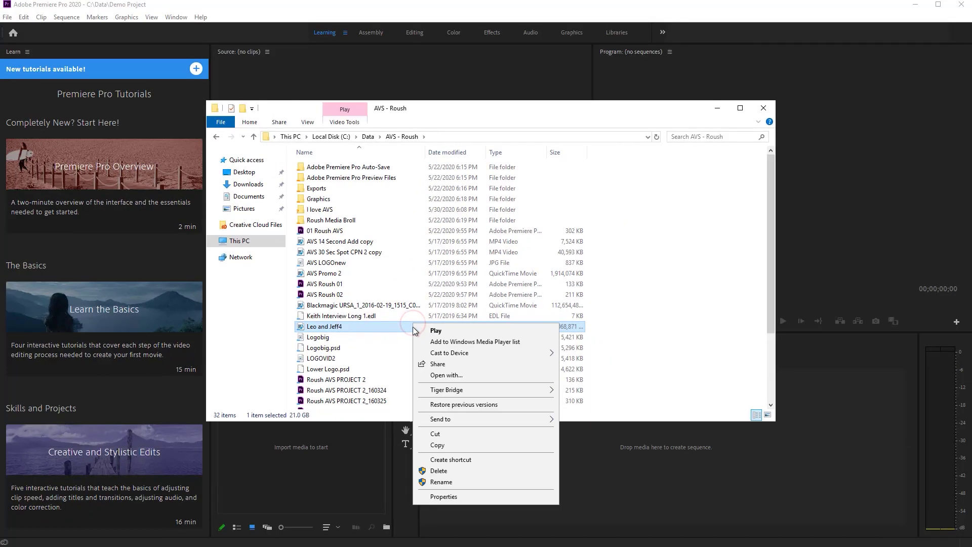
{"action": "left_click", "coordinate": [454, 496]}
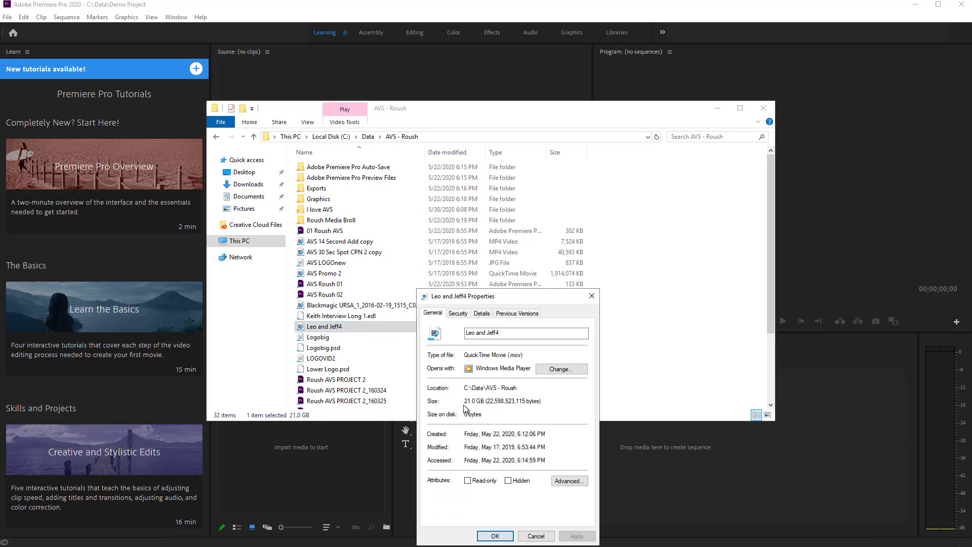
{"action": "left_click", "coordinate": [531, 535]}
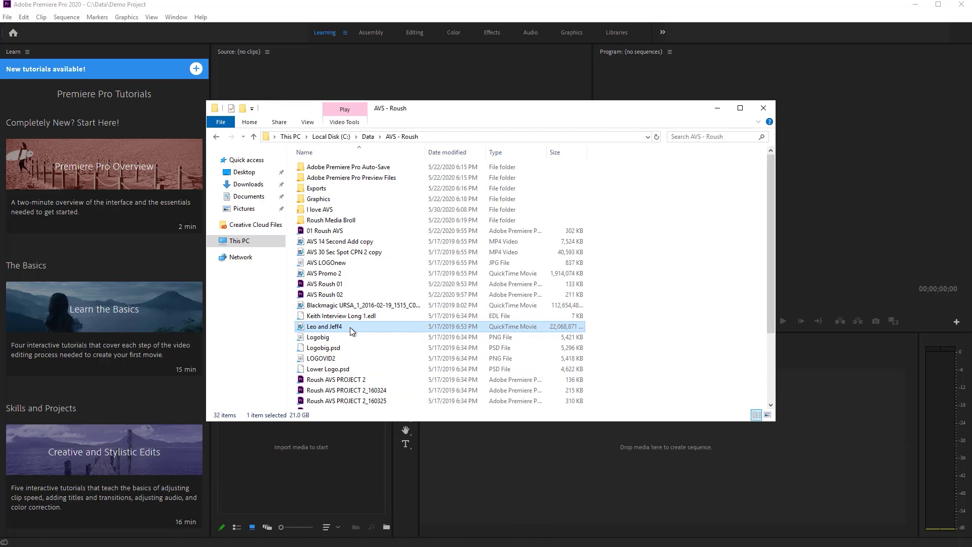
Import Leo and Jeff4, AVS 30 Sec Spot CPN 2 copy and AVS 14 Second Add copy into Premiere's project
{"action": "left_click_drag", "start_coordinate": [348, 328], "coordinate": [304, 440]}
{"action": "left_click_drag", "start_coordinate": [344, 252], "coordinate": [342, 465]}
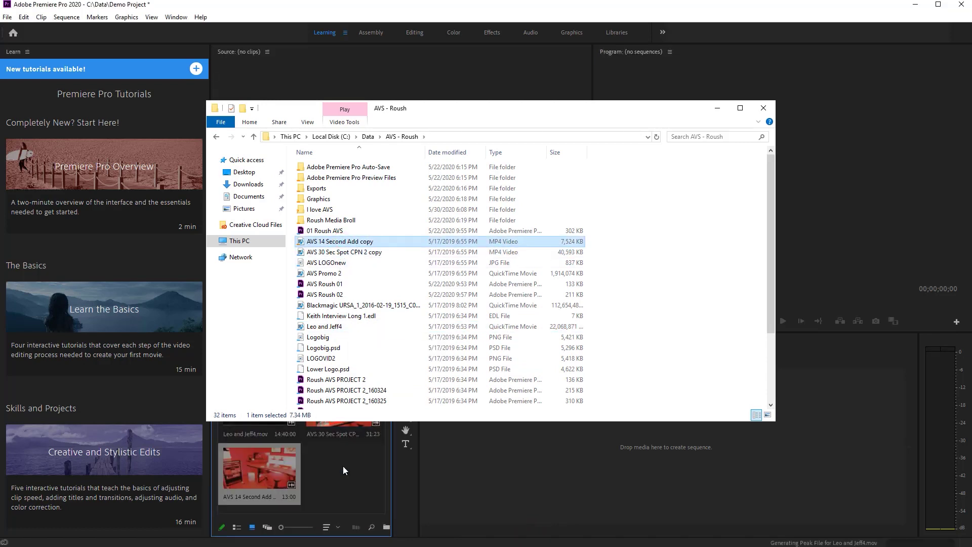
{"action": "left_click", "coordinate": [342, 466]}
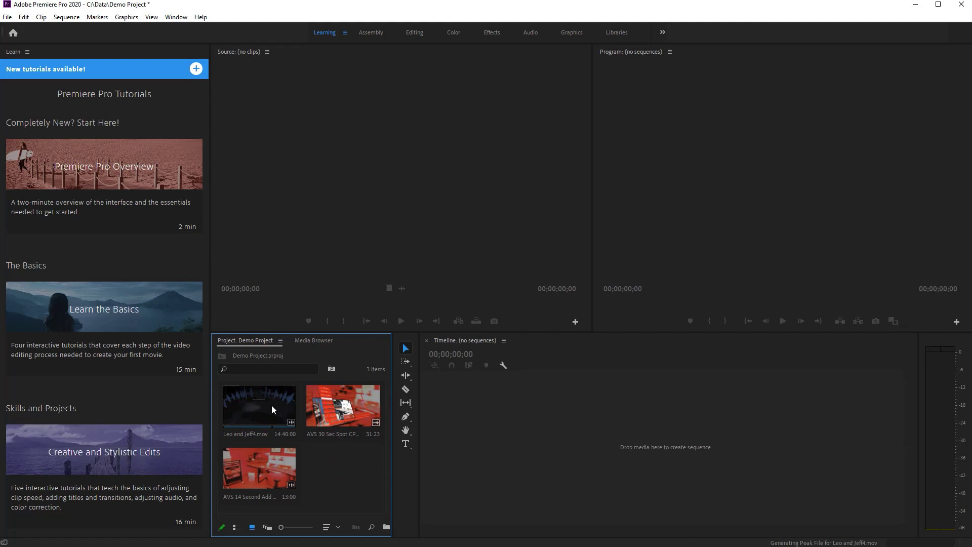
Build a Leo and Jeff4 sequence, preview it from about 7:42, and save Demo Project
{"action": "left_click_drag", "start_coordinate": [271, 405], "coordinate": [471, 405]}
{"action": "left_click_drag", "start_coordinate": [374, 403], "coordinate": [763, 492]}
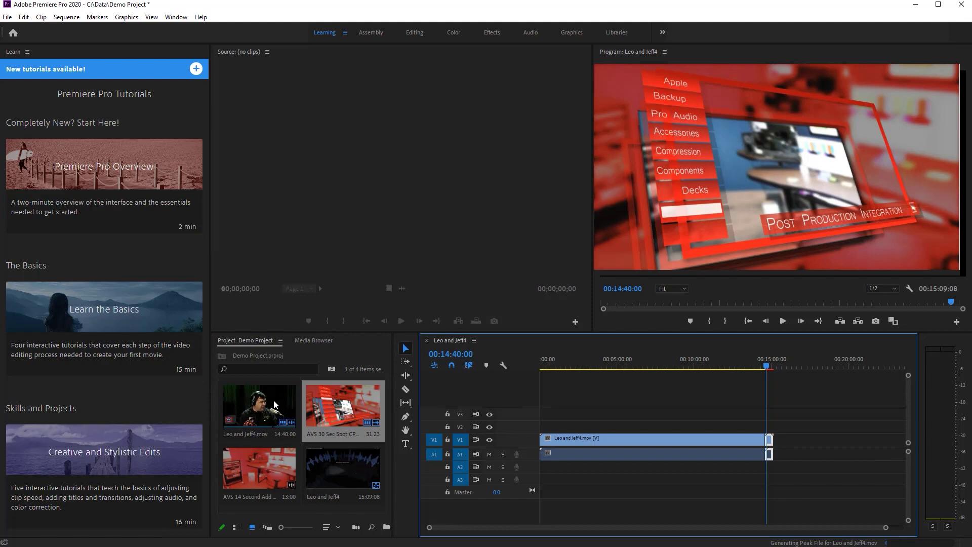
{"action": "left_click", "coordinate": [660, 367]}
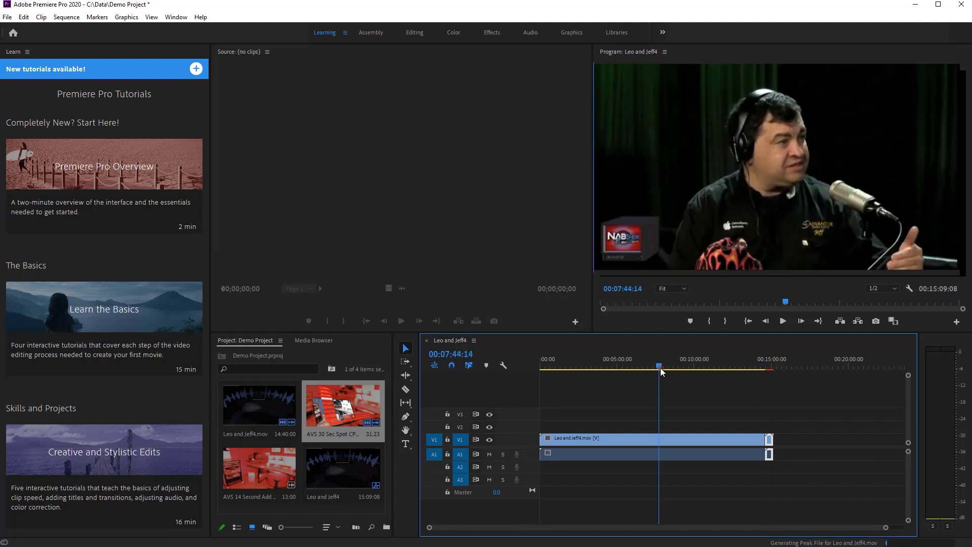
{"action": "left_click", "coordinate": [783, 321]}
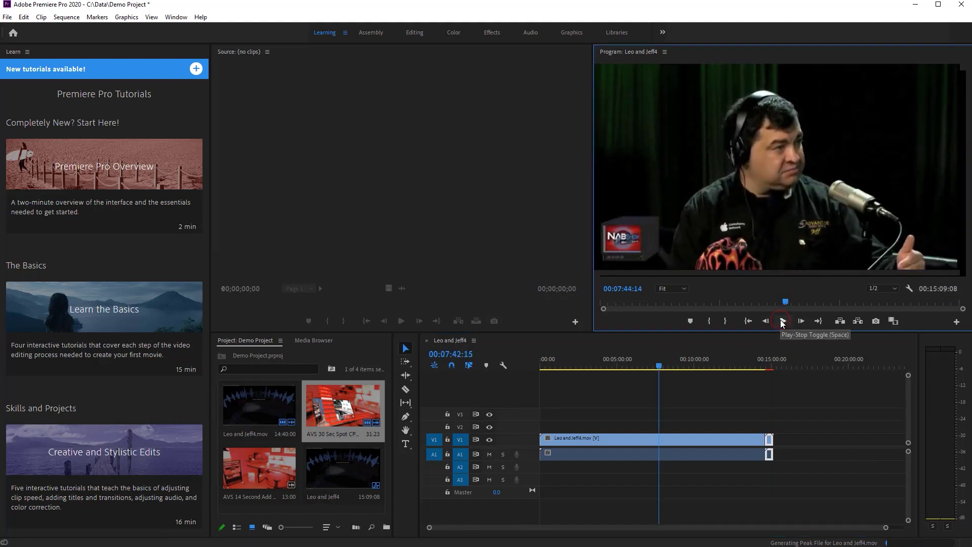
{"action": "left_click", "coordinate": [783, 321]}
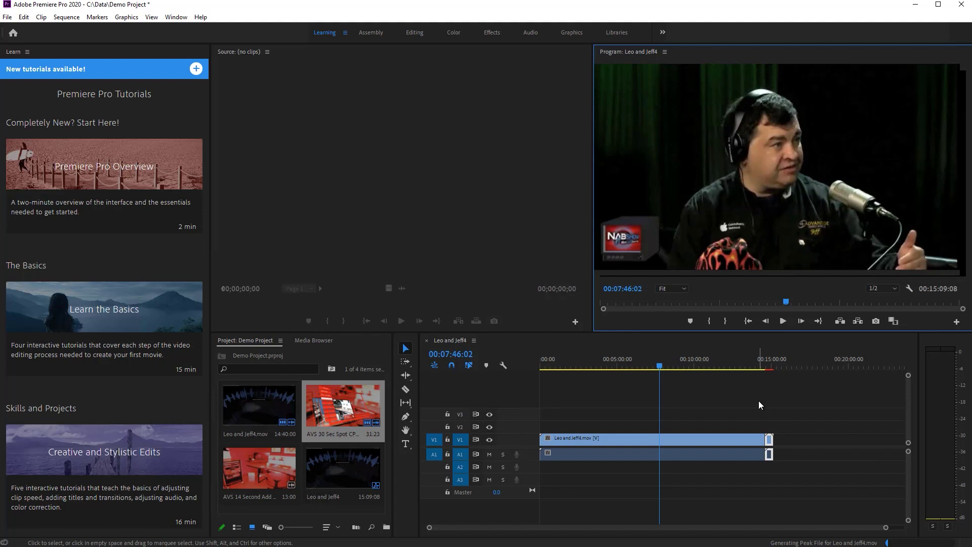
{"action": "key", "text": "alt+f"}
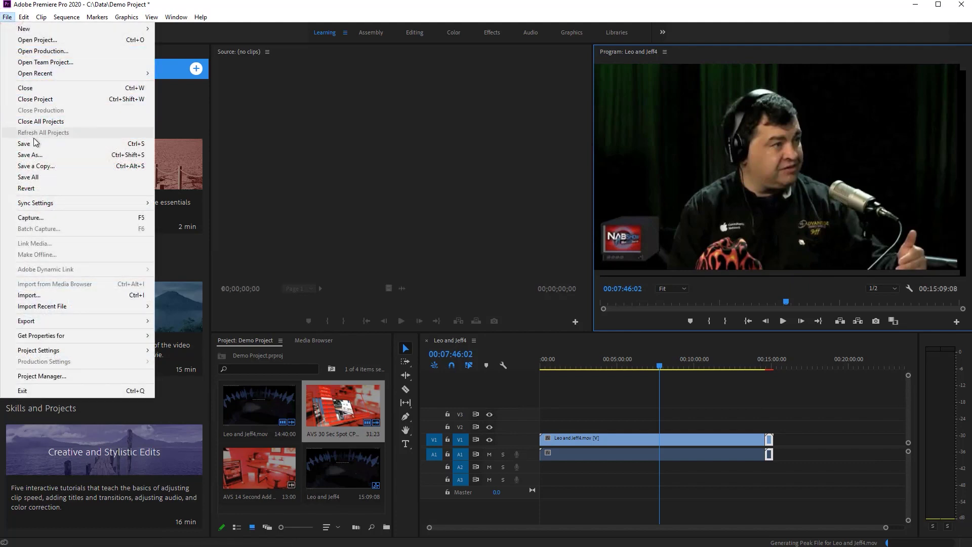
{"action": "left_click", "coordinate": [61, 135]}
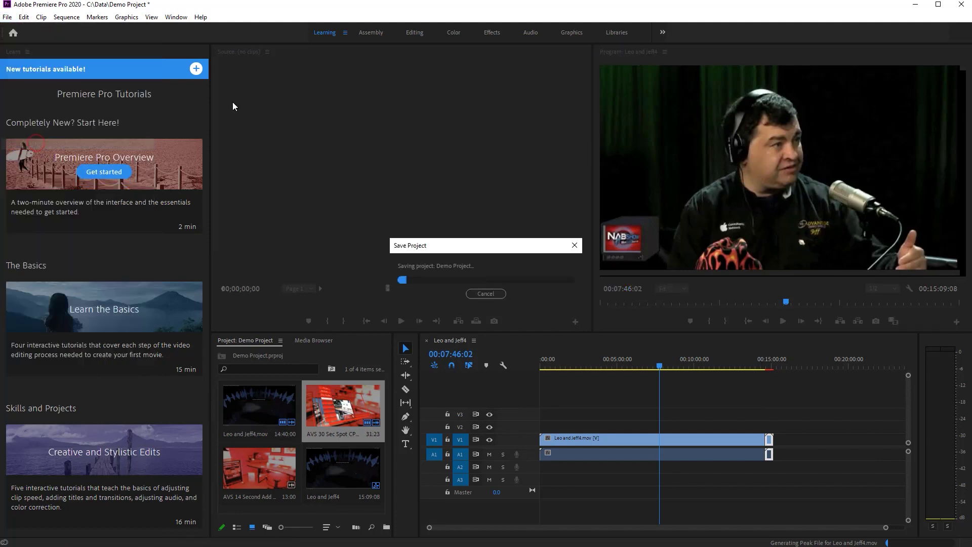
Quit Premiere and confirm in Properties that Leo and Jeff4 uses only 438 MB on disk
{"action": "left_click", "coordinate": [961, 4]}
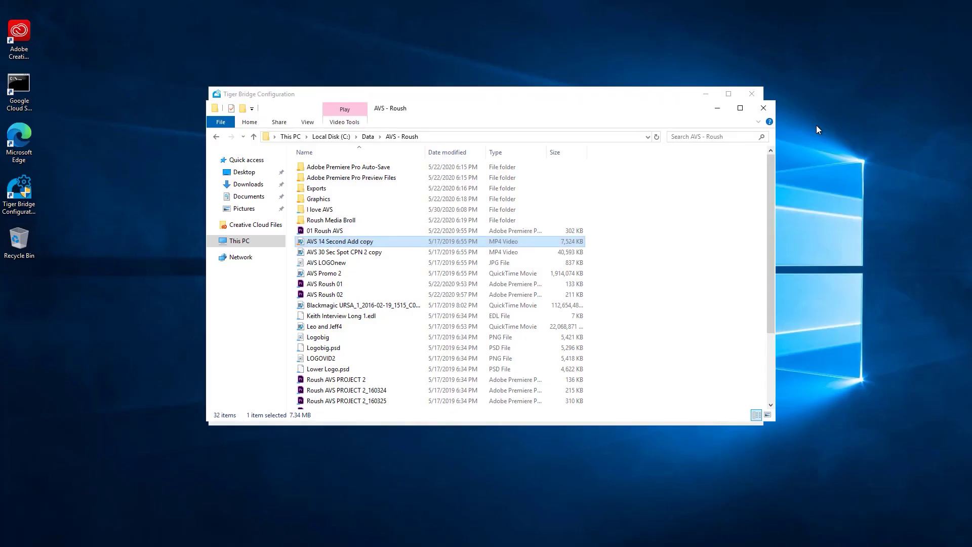
{"action": "left_click", "coordinate": [365, 326]}
{"action": "right_click", "coordinate": [364, 327]}
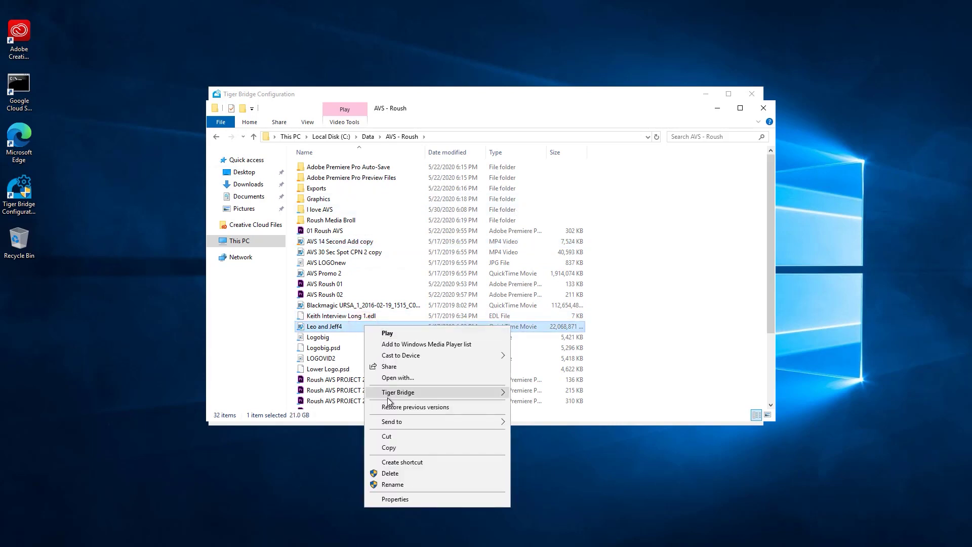
{"action": "left_click", "coordinate": [418, 503]}
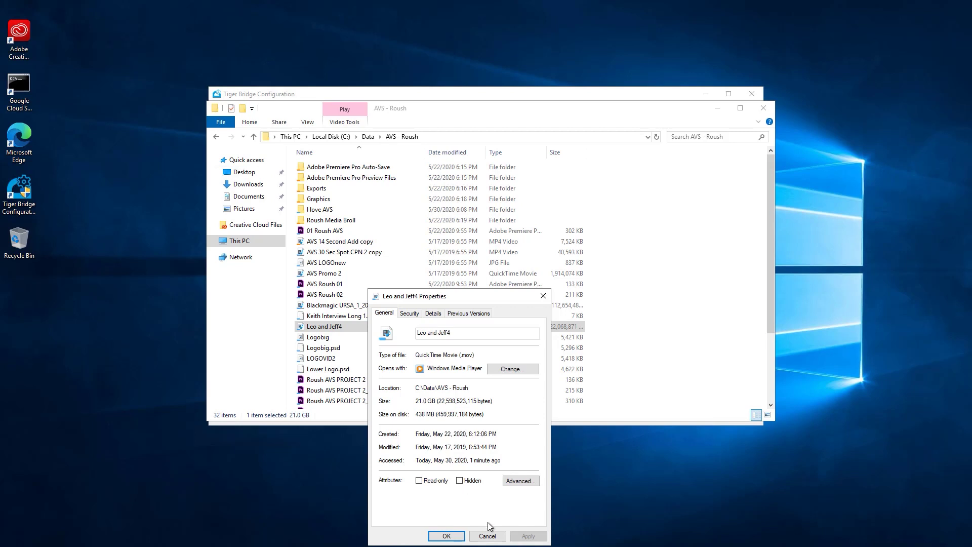
{"action": "left_click", "coordinate": [487, 535]}
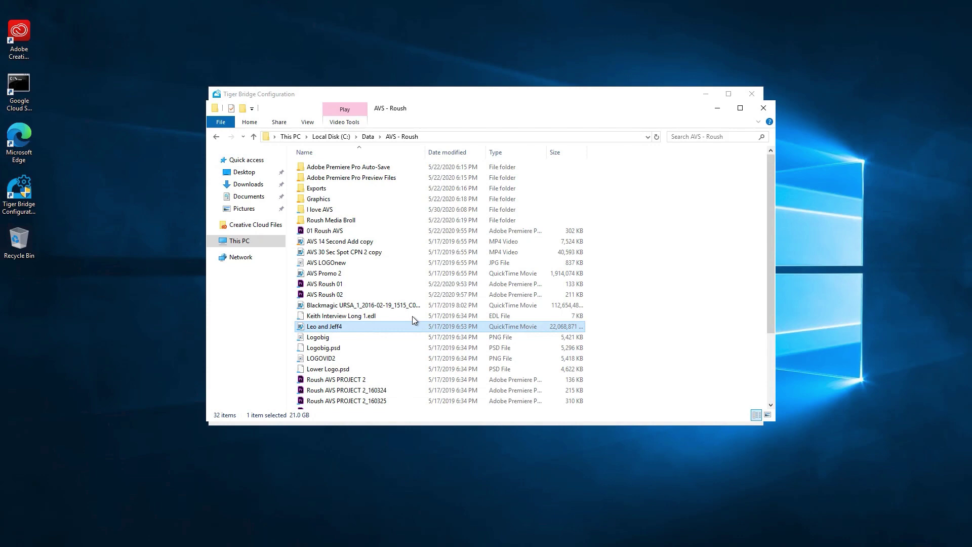
Open the 01 Roush AVS project and append the Blackmagic URSA clip after the existing edit
{"action": "left_click", "coordinate": [325, 231]}
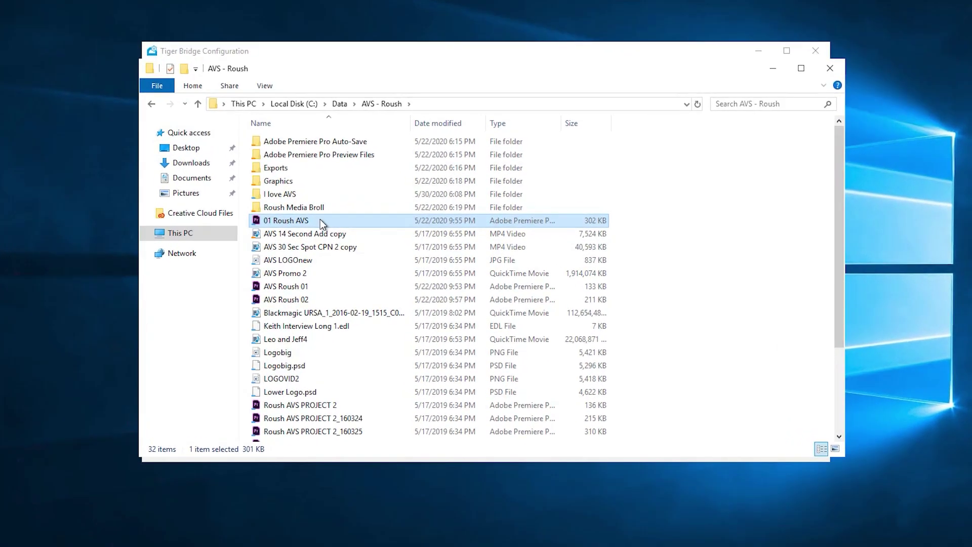
{"action": "double_click", "coordinate": [320, 220]}
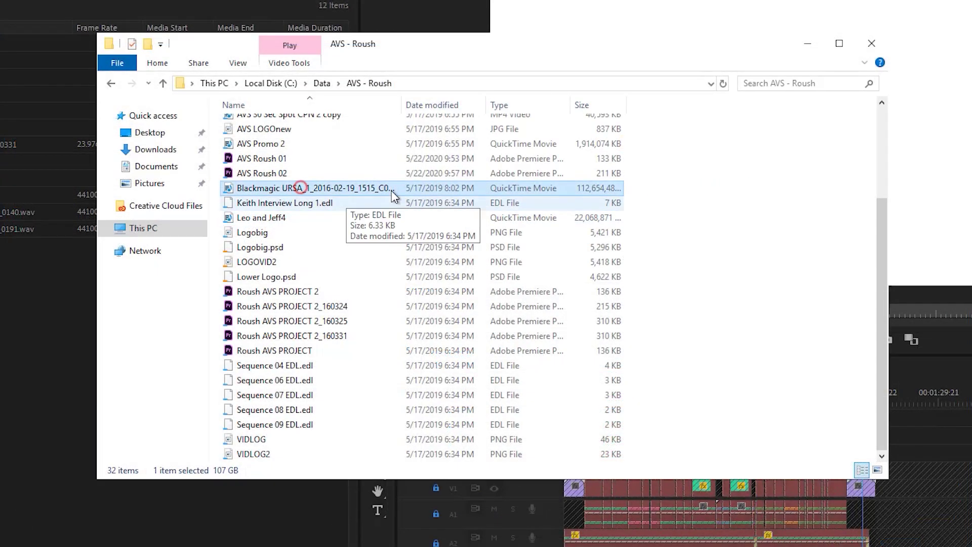
{"action": "left_click_drag", "start_coordinate": [385, 194], "coordinate": [872, 530]}
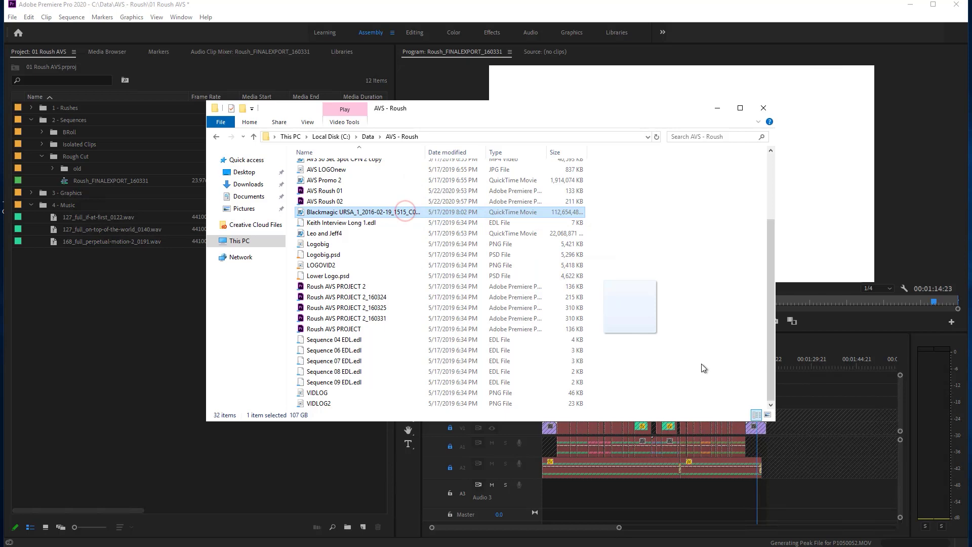
{"action": "left_click_drag", "start_coordinate": [762, 455], "coordinate": [761, 456]}
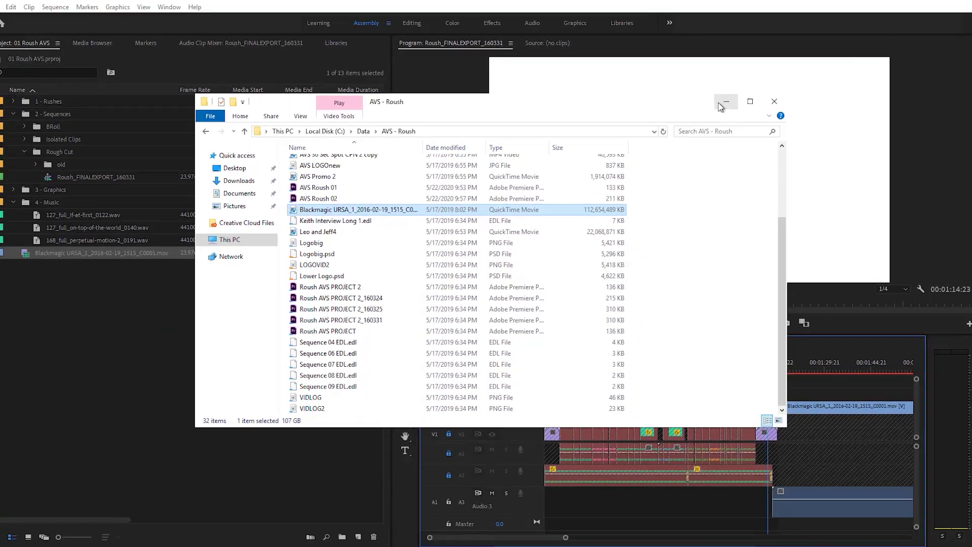
Play back the Blackmagic URSA clip, save 01 Roush AVS, and close Premiere Pro
{"action": "left_click", "coordinate": [840, 20]}
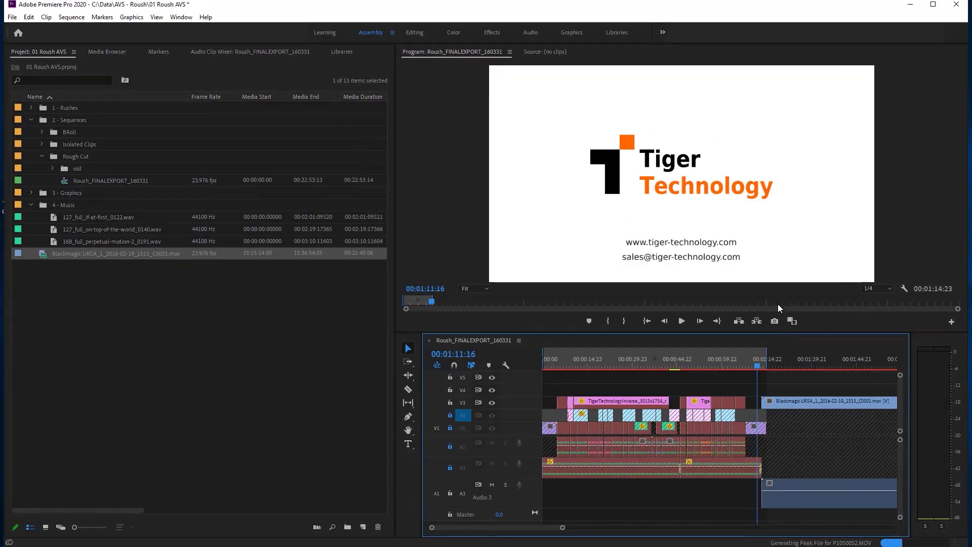
{"action": "left_click_drag", "start_coordinate": [761, 363], "coordinate": [785, 365]}
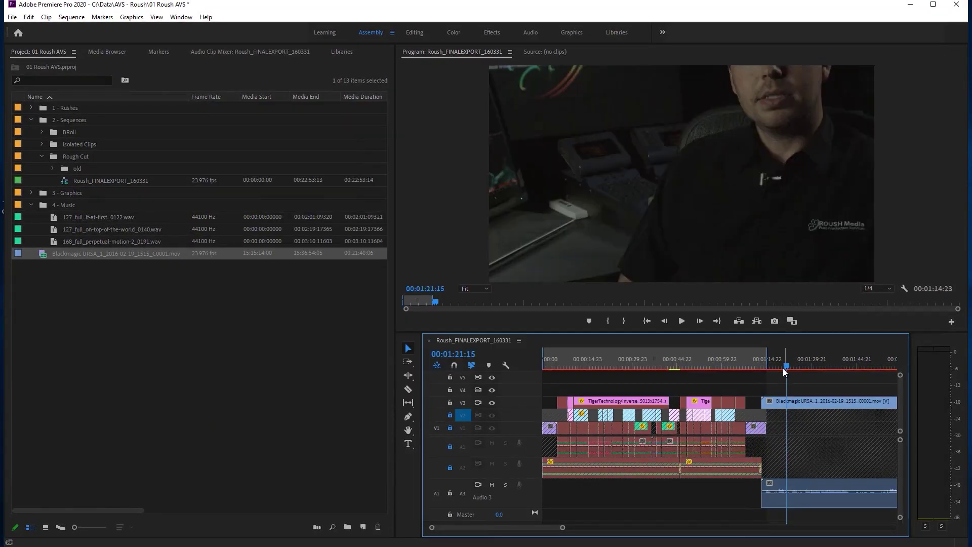
{"action": "left_click", "coordinate": [681, 322]}
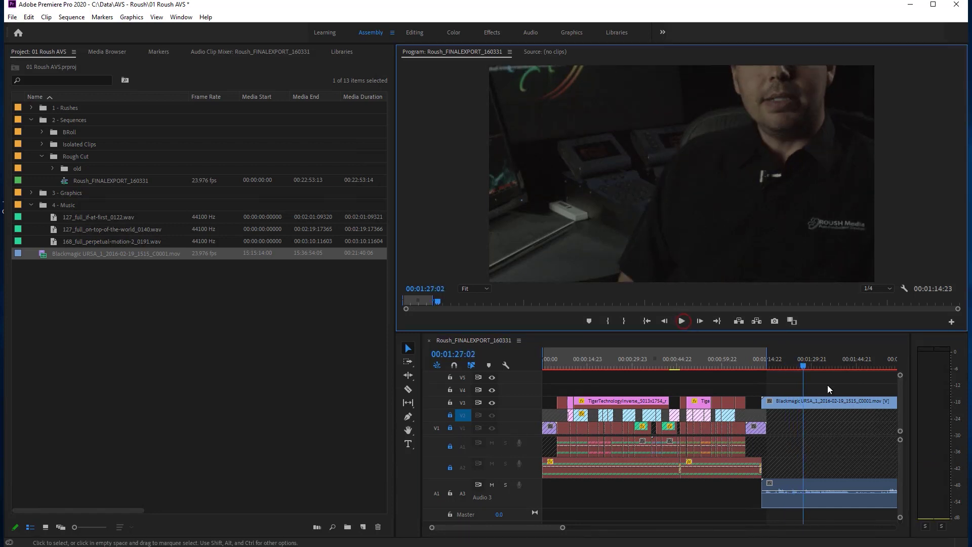
{"action": "left_click", "coordinate": [13, 17]}
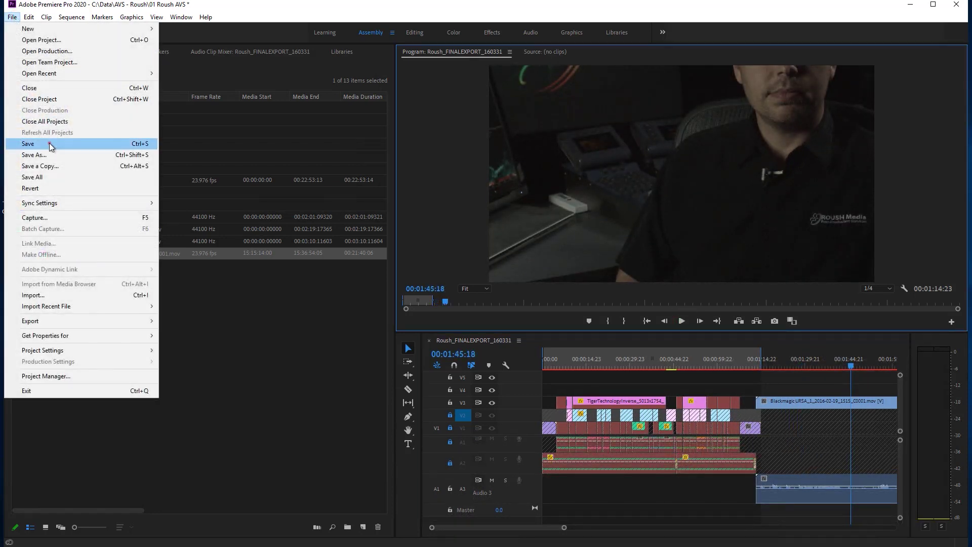
{"action": "left_click", "coordinate": [49, 143]}
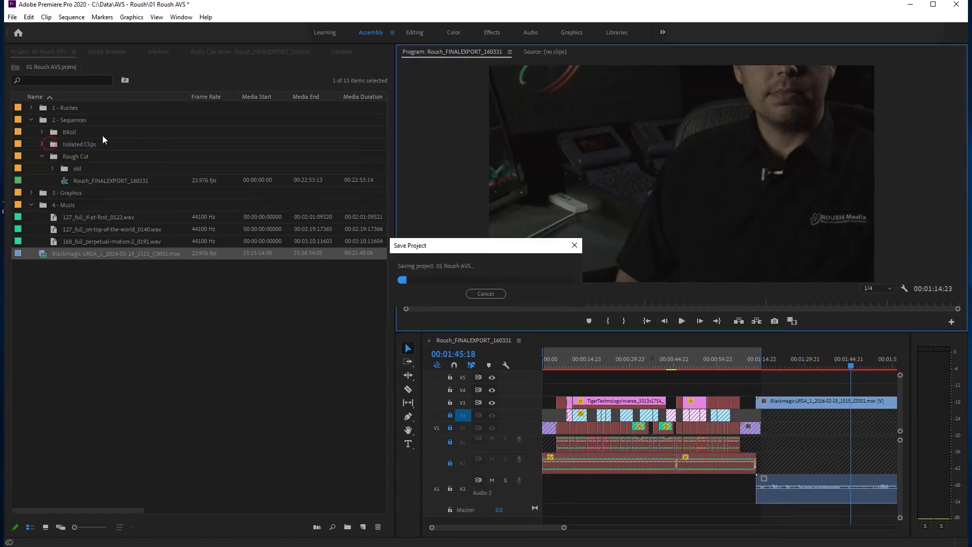
{"action": "left_click", "coordinate": [956, 8]}
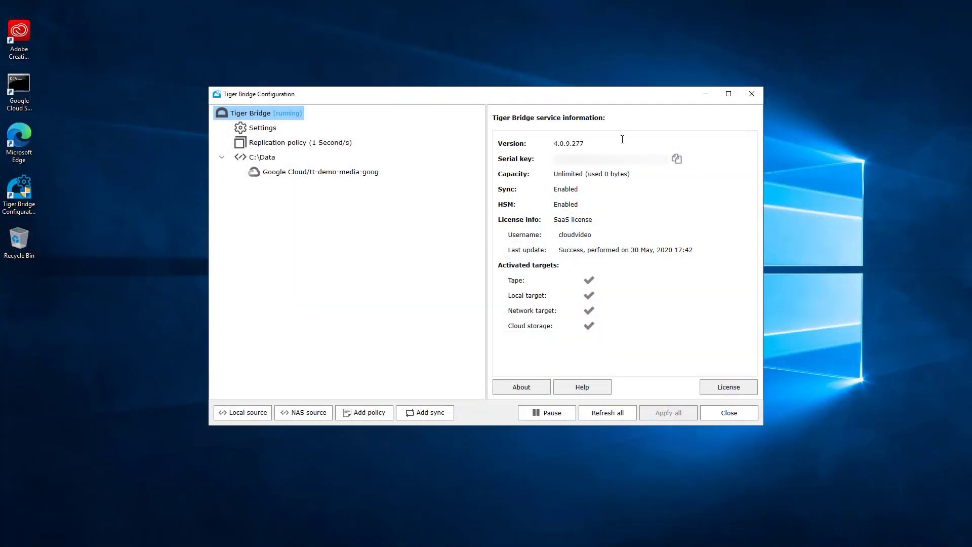
Hide the Tiger Bridge Configuration window to reveal the AVS - Roush bucket folder listing
{"action": "left_click", "coordinate": [702, 97]}
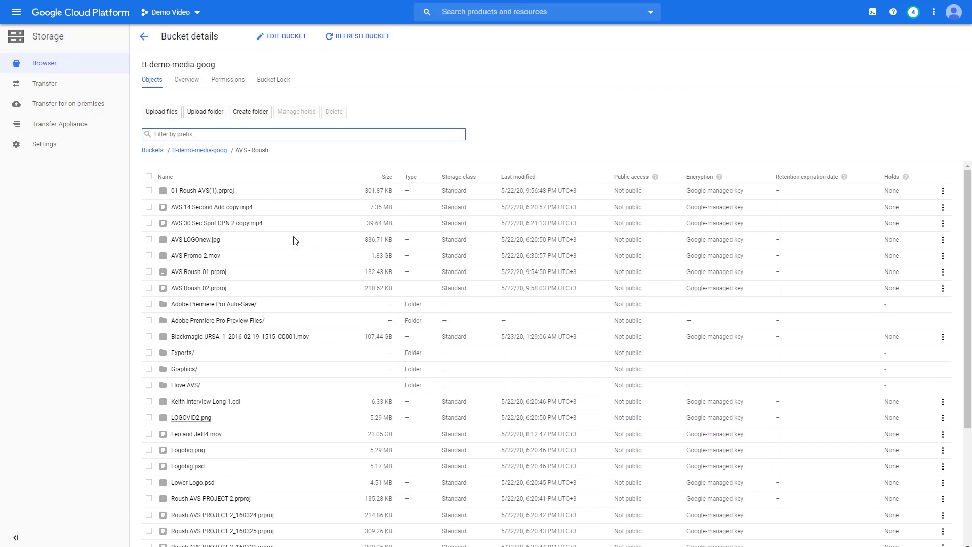
Delete the tt-2cpu-7gb-100g-win-srv-1 VM instance along with its boot disk
{"action": "left_click", "coordinate": [41, 14]}
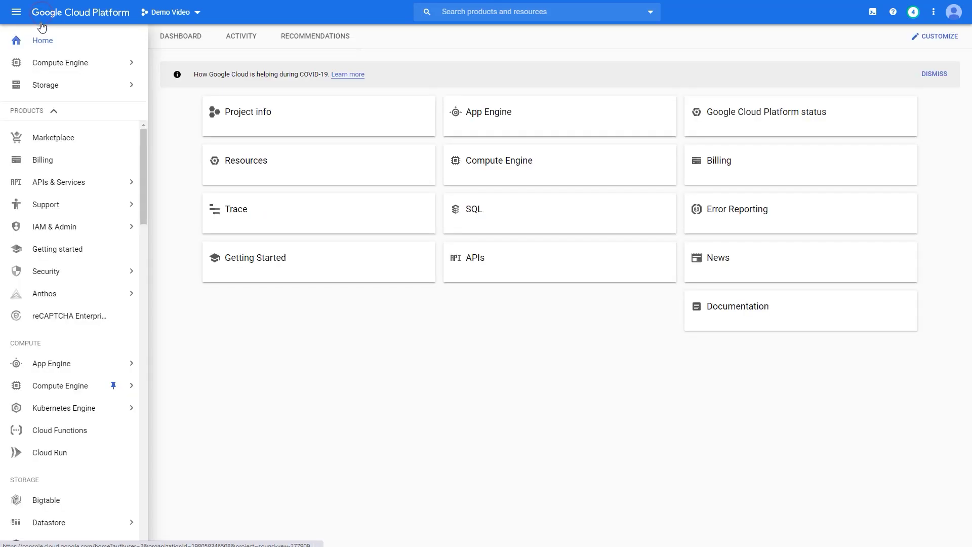
{"action": "left_click", "coordinate": [62, 61]}
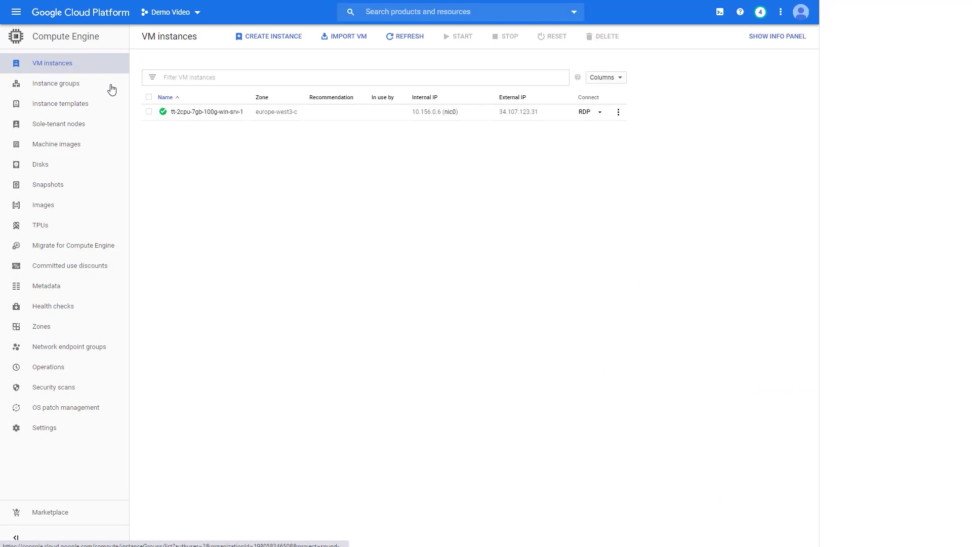
{"action": "left_click", "coordinate": [148, 112]}
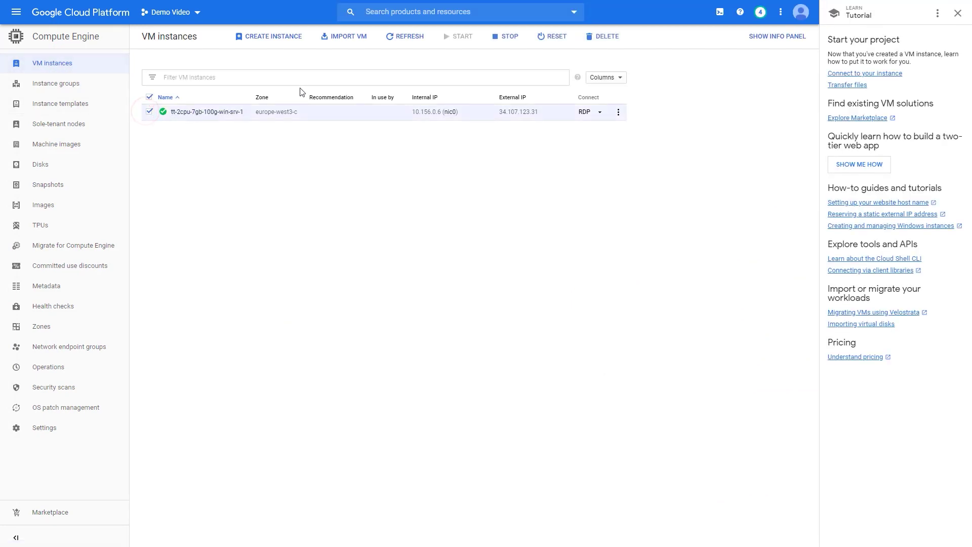
{"action": "left_click", "coordinate": [593, 37]}
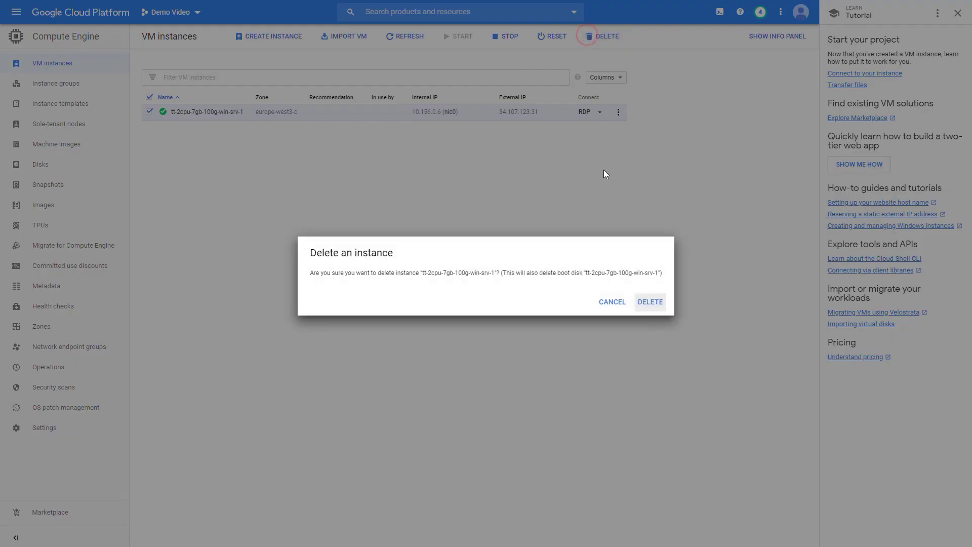
{"action": "left_click", "coordinate": [648, 302]}
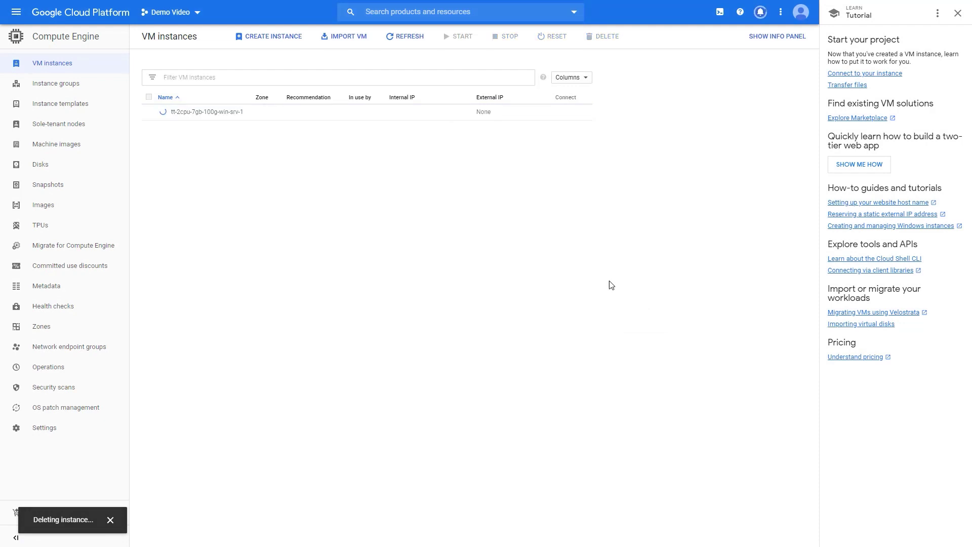
Create a VM from the tt-2cpu-7gb-100g-win-srv template in region europe-west3 (Frankfurt)
{"action": "left_click", "coordinate": [395, 191]}
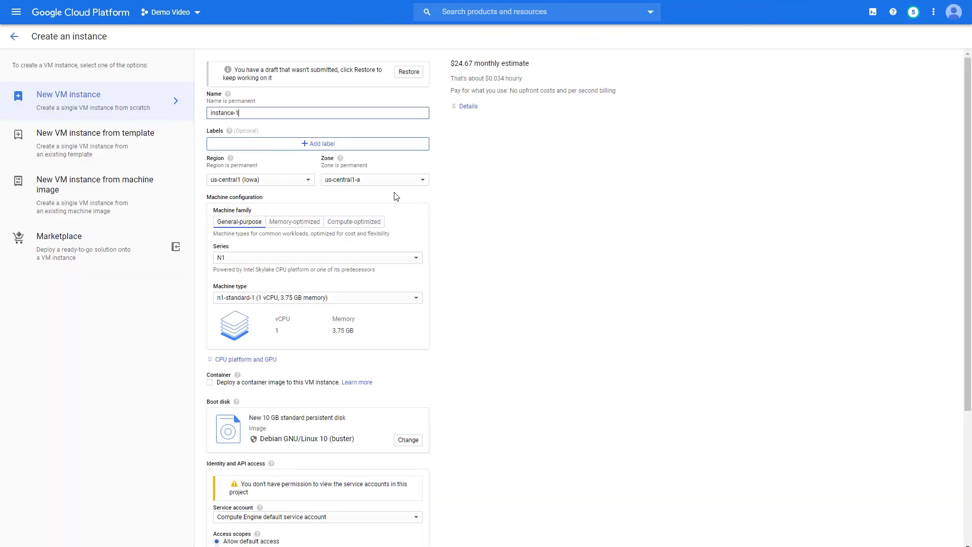
{"action": "left_click", "coordinate": [138, 145]}
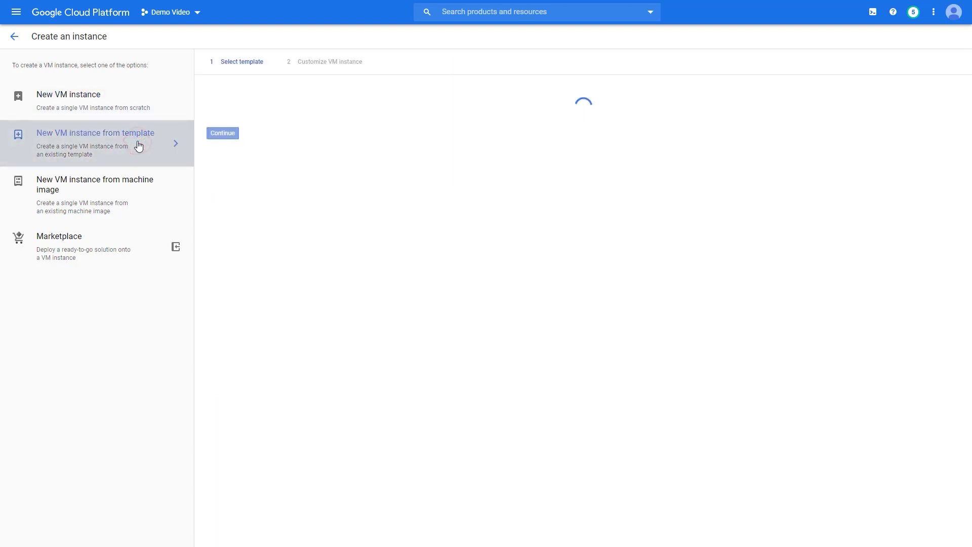
{"action": "left_click", "coordinate": [214, 135]}
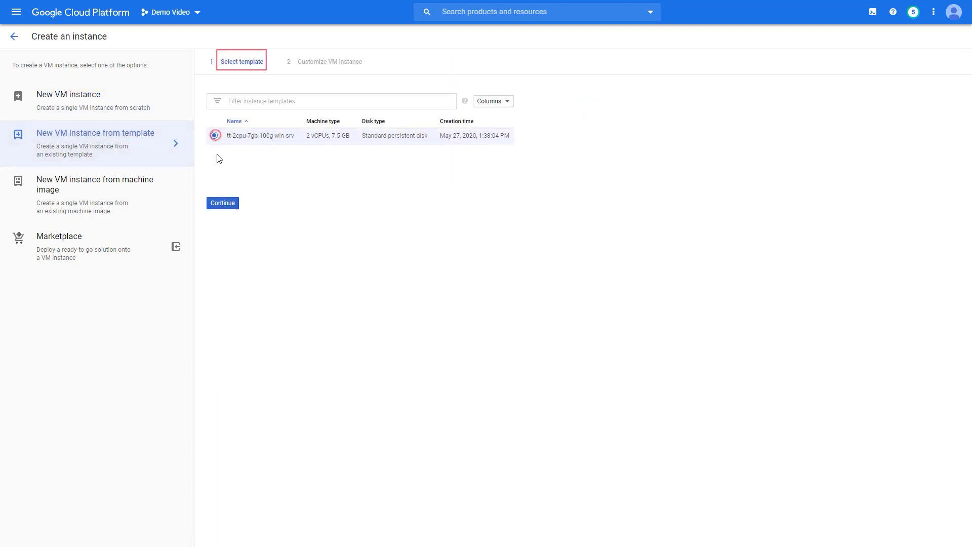
{"action": "left_click", "coordinate": [230, 203]}
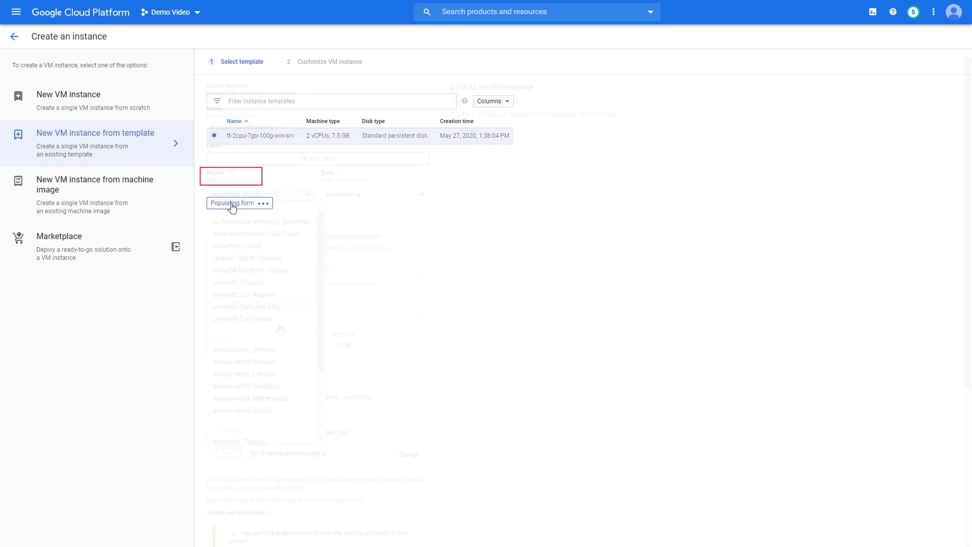
{"action": "left_click", "coordinate": [282, 385]}
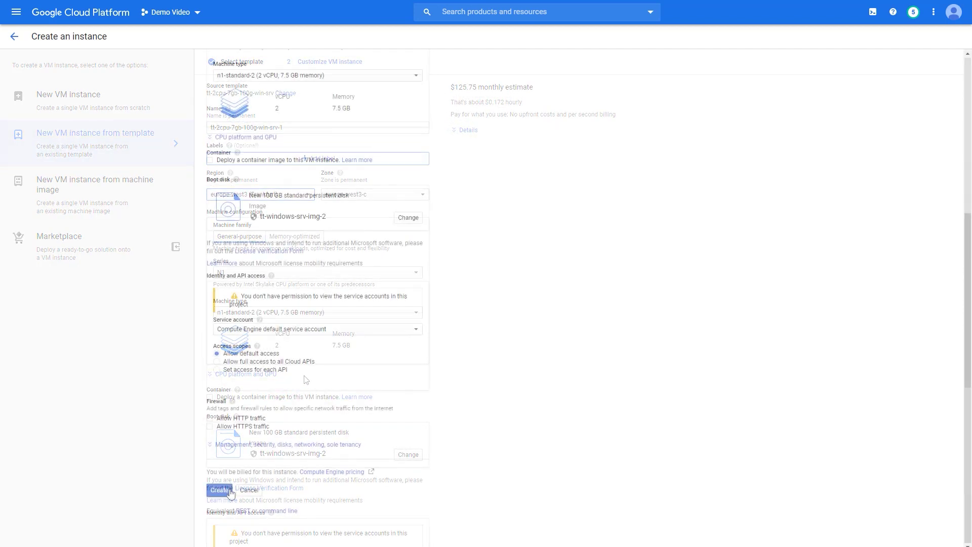
{"action": "left_click", "coordinate": [228, 490]}
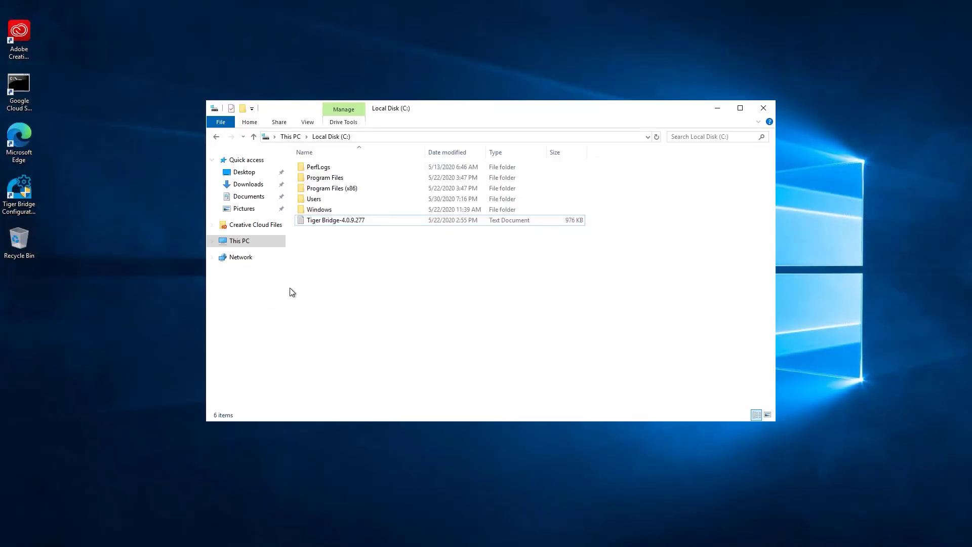
Create the C:\Data2 folder and add it as a Tiger Bridge local source
{"action": "left_click", "coordinate": [321, 303]}
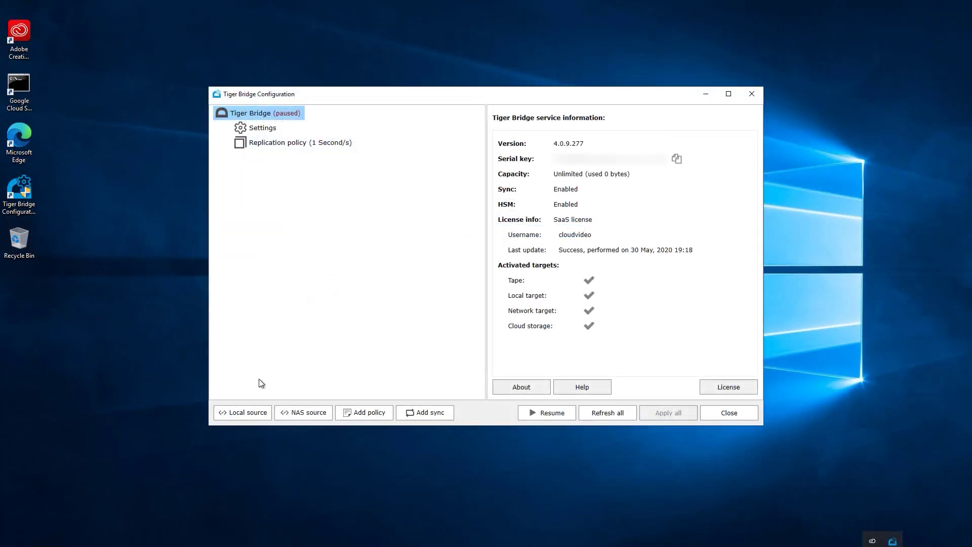
{"action": "left_click", "coordinate": [258, 414]}
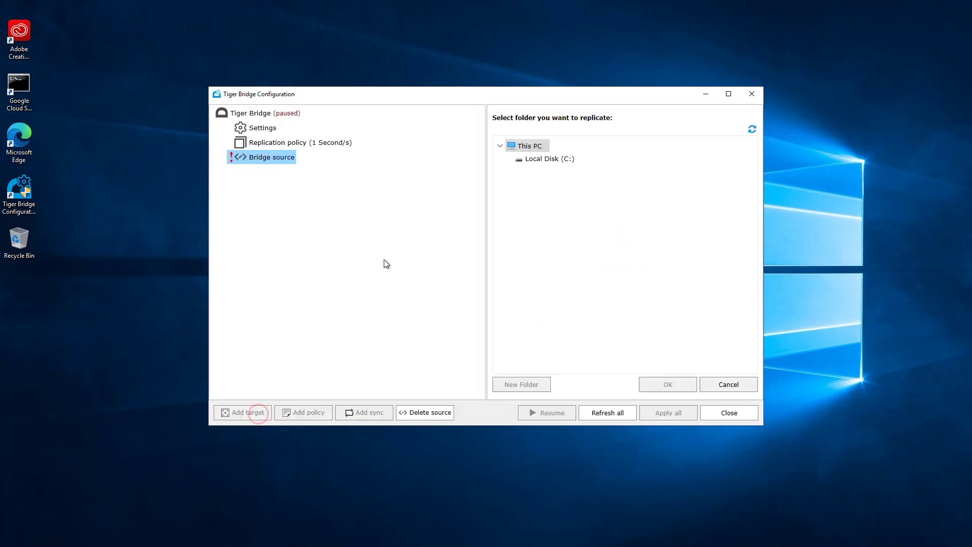
{"action": "left_click", "coordinate": [542, 183]}
{"action": "left_click", "coordinate": [660, 384]}
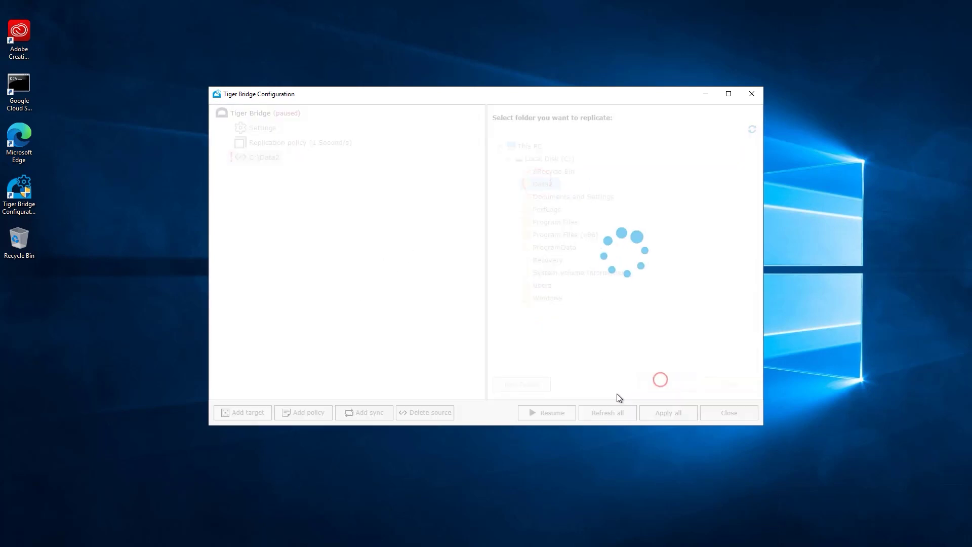
{"action": "left_click", "coordinate": [594, 280]}
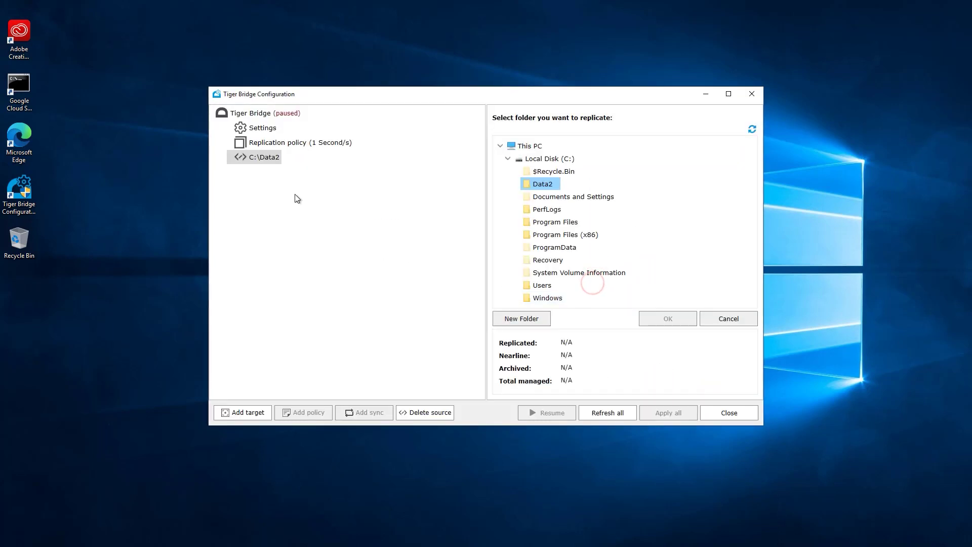
Link Data2 to the Google Cloud bucket tt-demo-media-goog and resume the service
{"action": "left_click", "coordinate": [232, 415]}
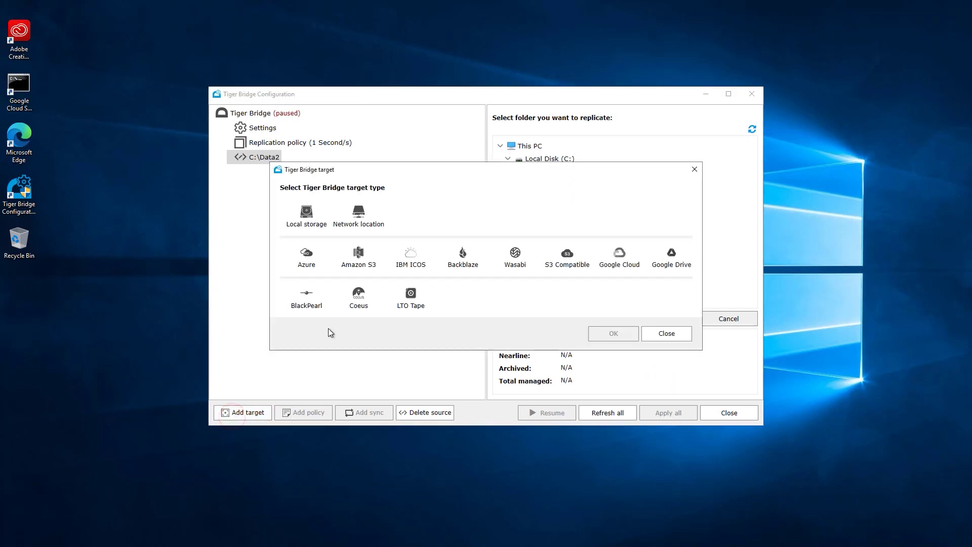
{"action": "left_click", "coordinate": [620, 258]}
{"action": "left_click", "coordinate": [611, 331]}
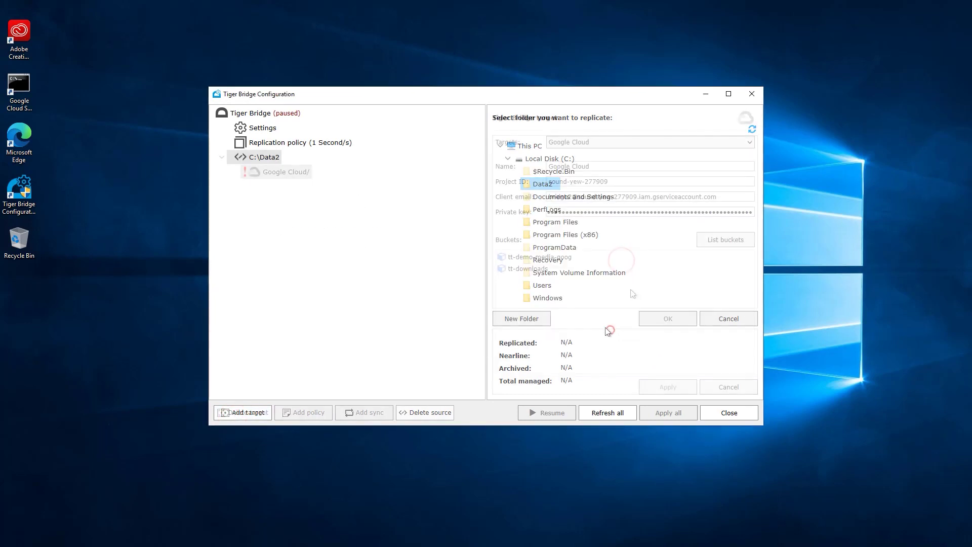
{"action": "left_click", "coordinate": [564, 257]}
{"action": "left_click", "coordinate": [659, 387]}
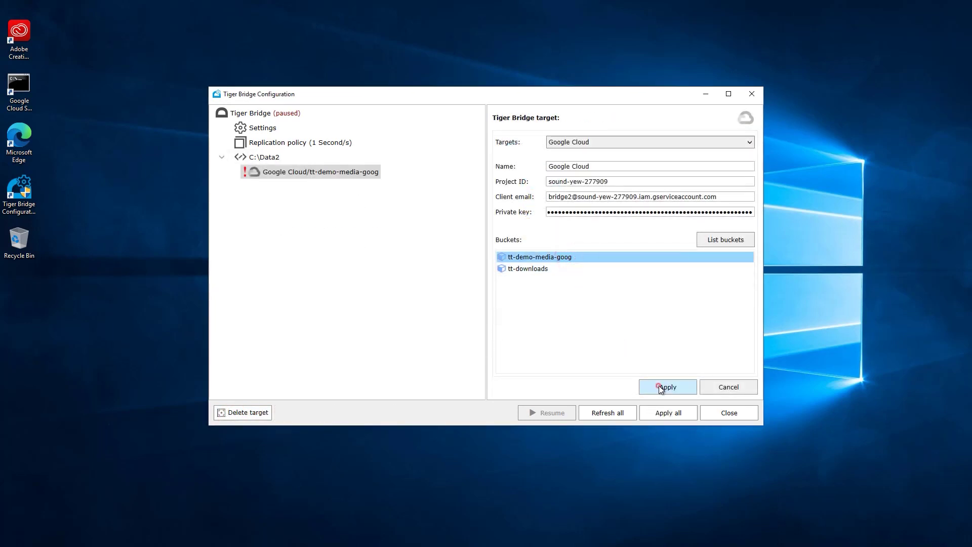
{"action": "left_click", "coordinate": [591, 288]}
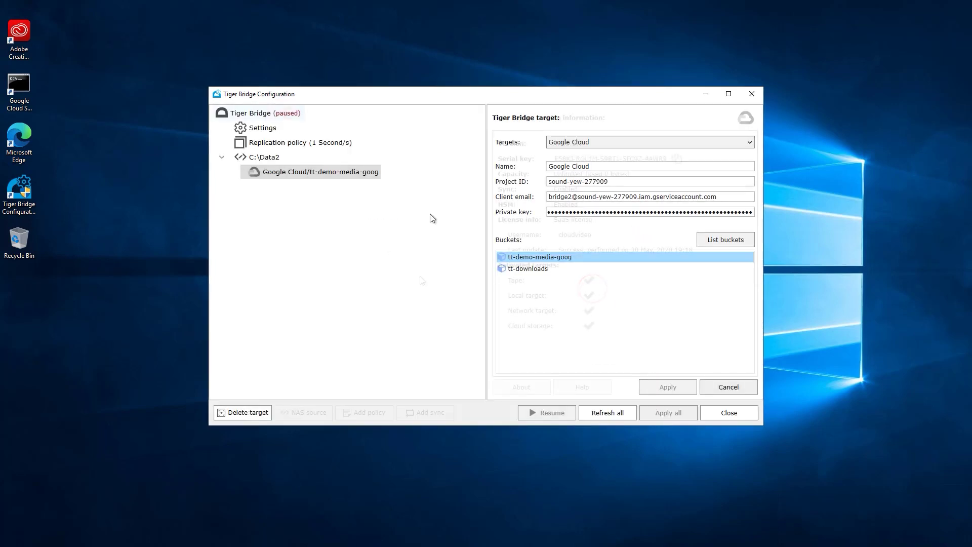
{"action": "left_click", "coordinate": [557, 420]}
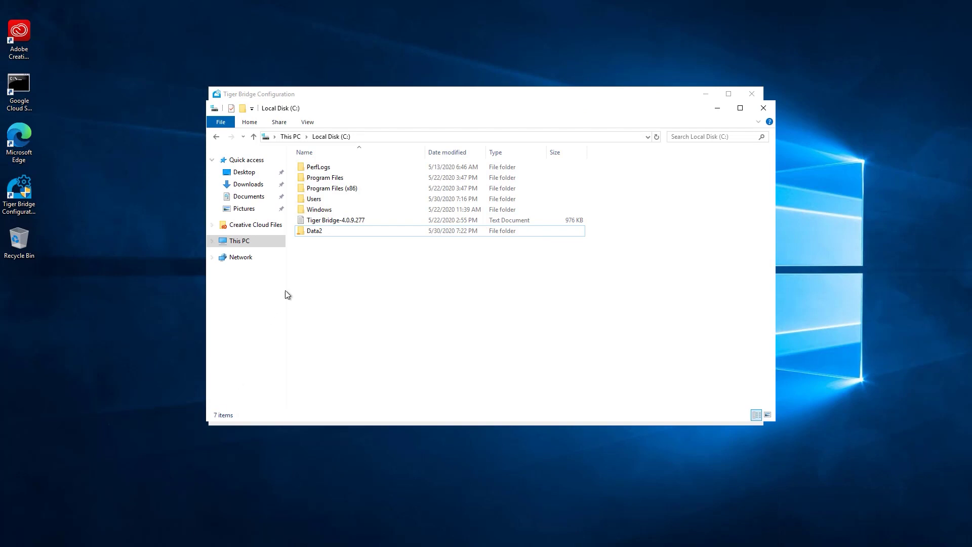
Open the 01 Roush AVS project from C:\Data2\AVS - Roush in Premiere Pro
{"action": "double_click", "coordinate": [319, 230]}
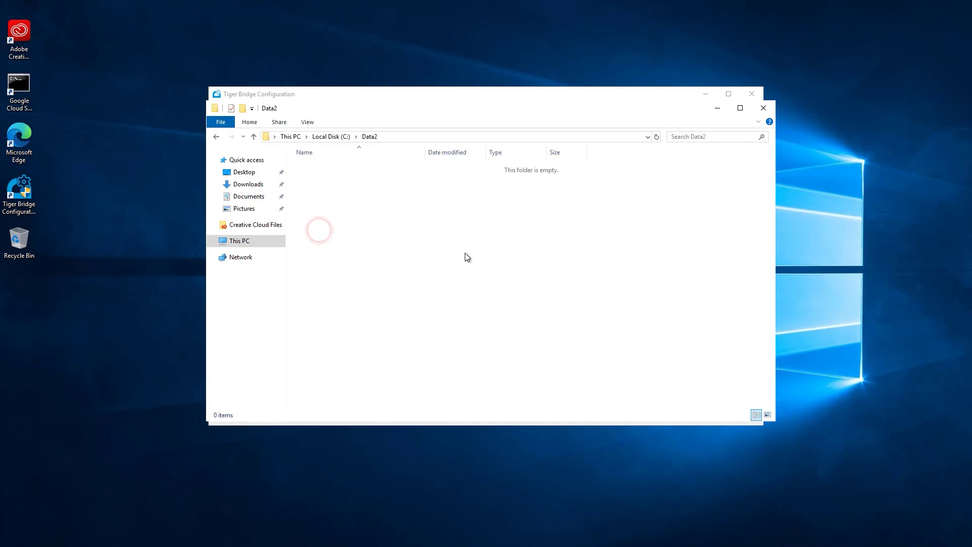
{"action": "double_click", "coordinate": [344, 177]}
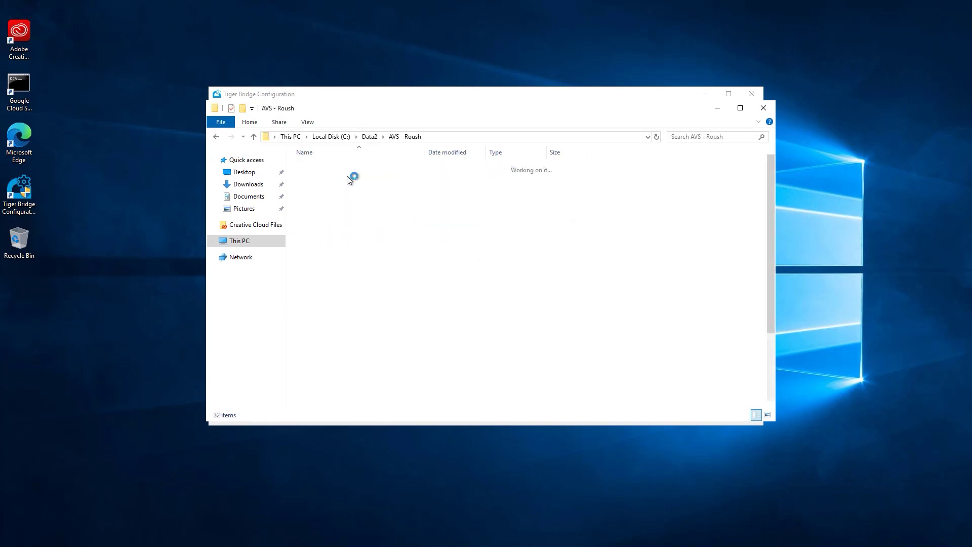
{"action": "double_click", "coordinate": [324, 231]}
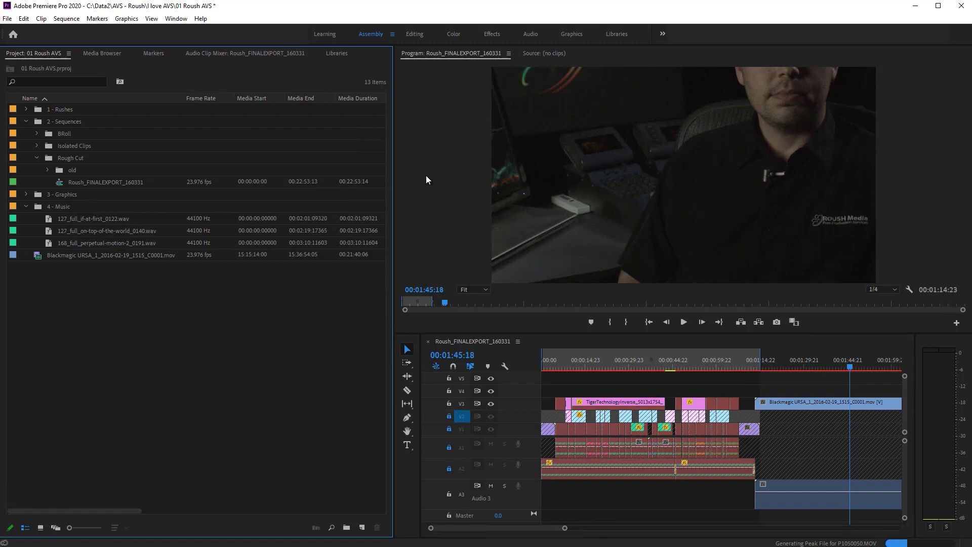
Drag the playhead back to 00:01:31:05 to confirm the Blackmagic URSA clip edit
{"action": "left_click_drag", "start_coordinate": [850, 368], "coordinate": [809, 368]}
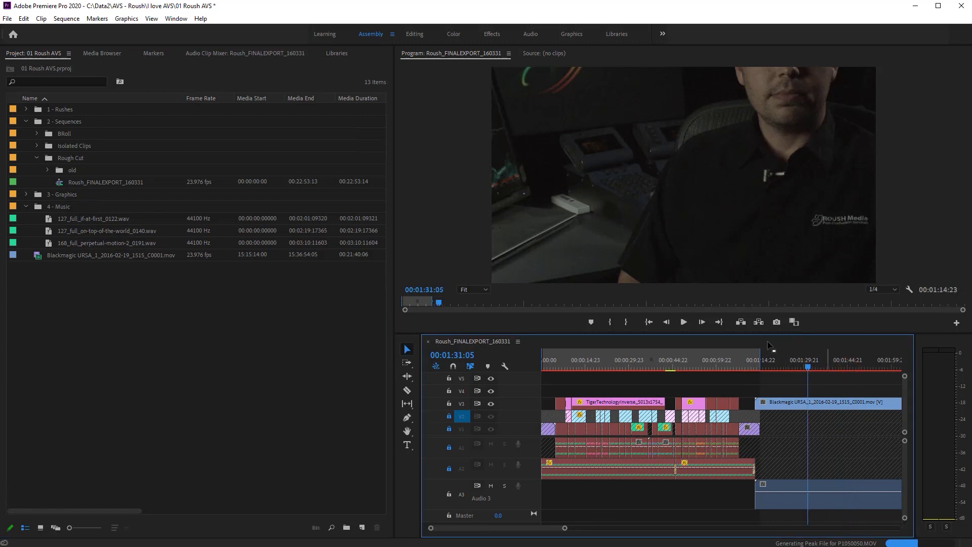